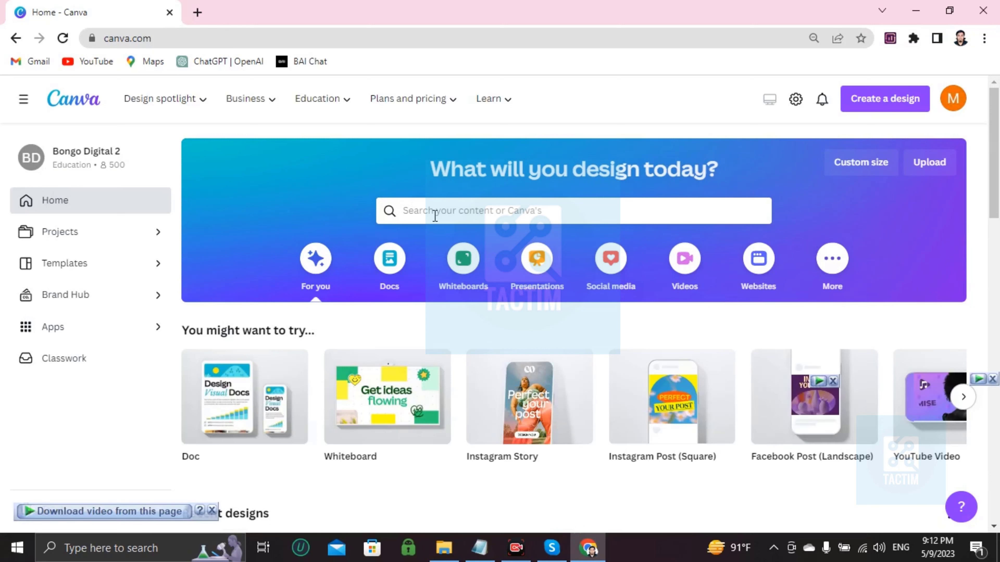
Search Canva templates for 'end of the year student survey' and browse the results.
left_click(414, 210)
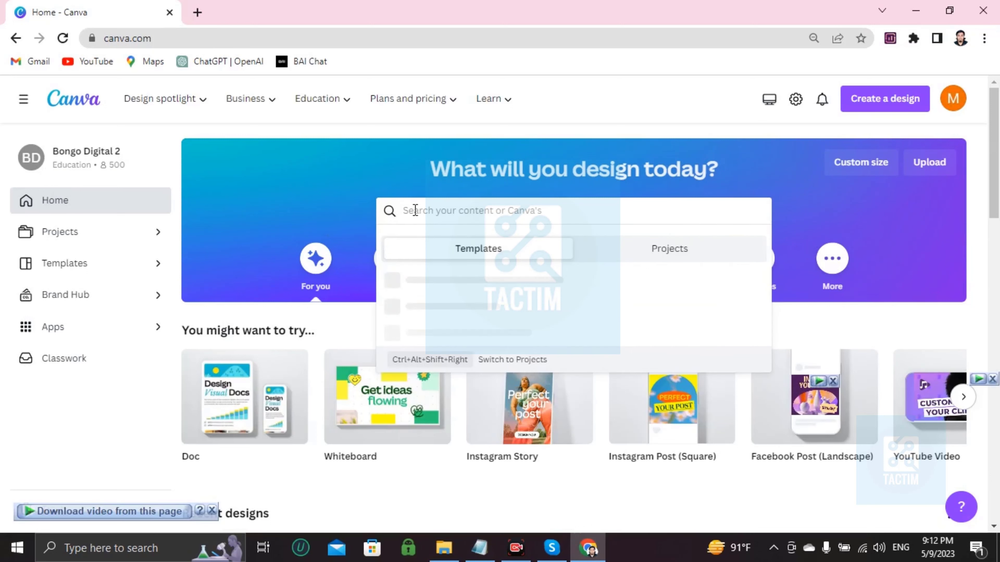
type("end of the")
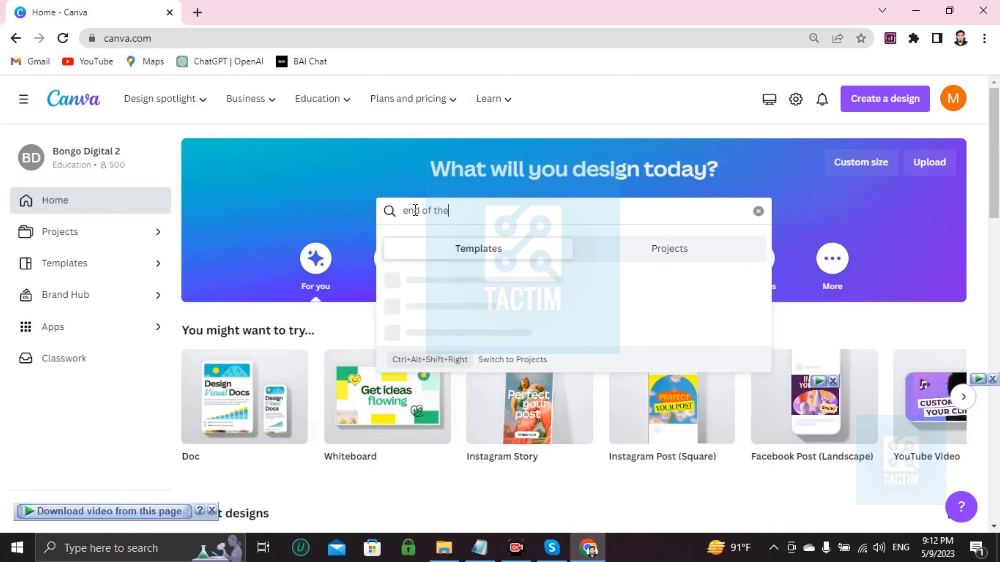
type(" year st")
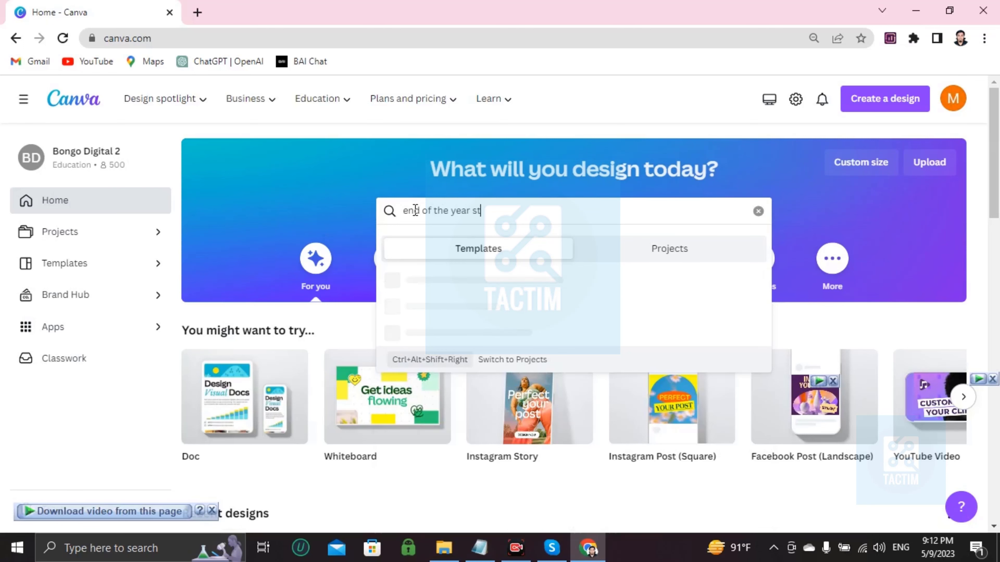
type("udent survey")
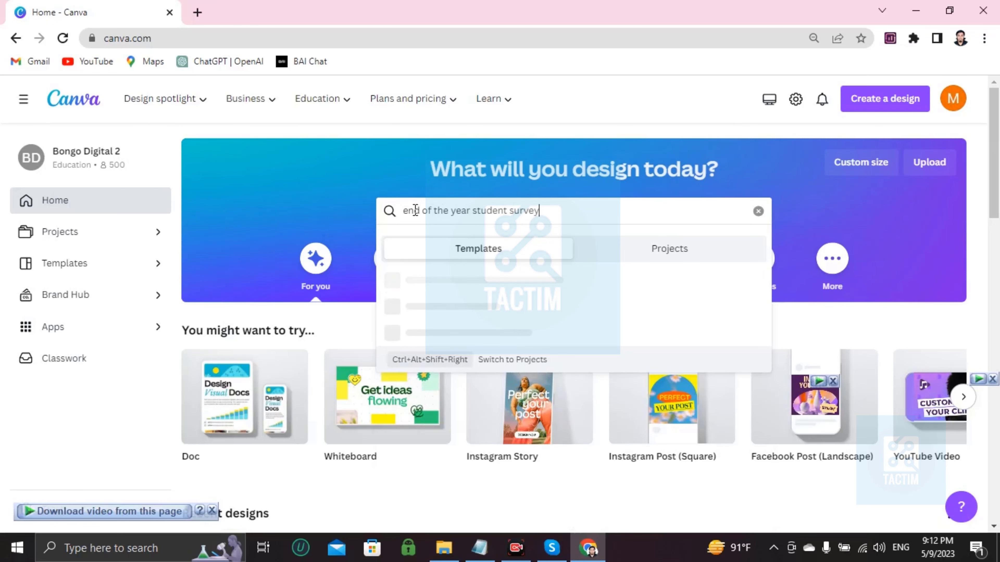
key("Return")
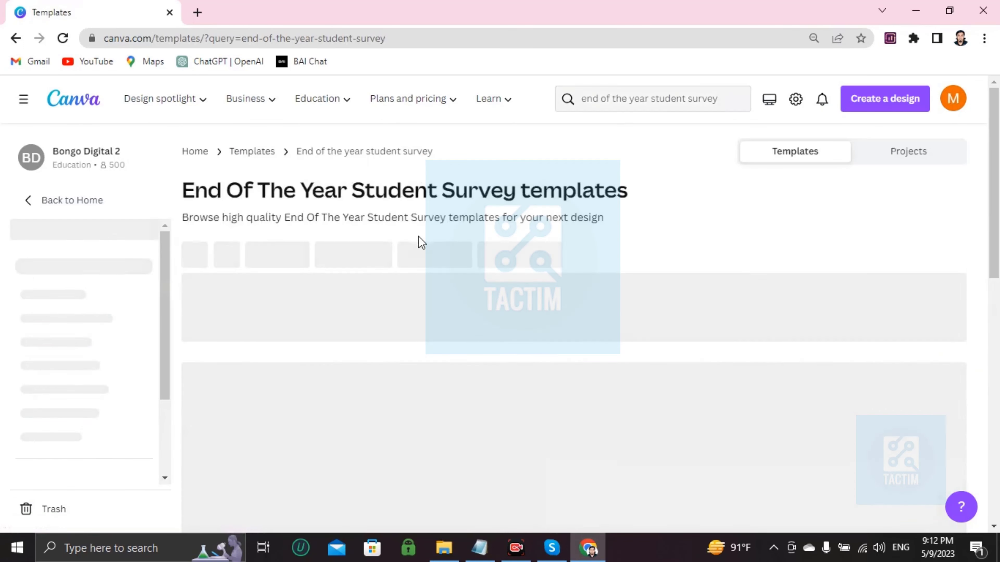
scroll(409, 267, "down", 5)
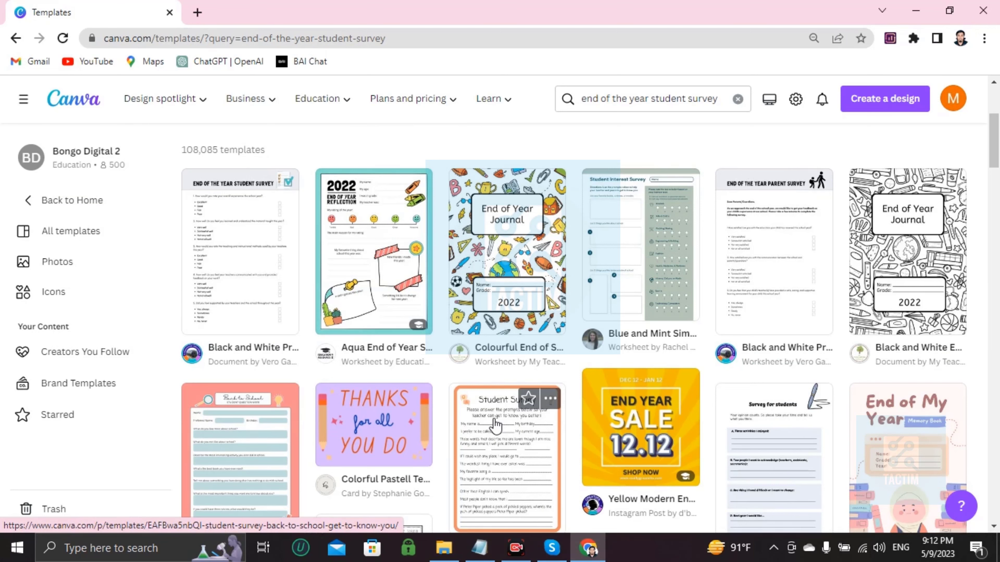
Open the Black and White Printable End of the Year Student Survey template as an editable copy.
left_click(262, 256)
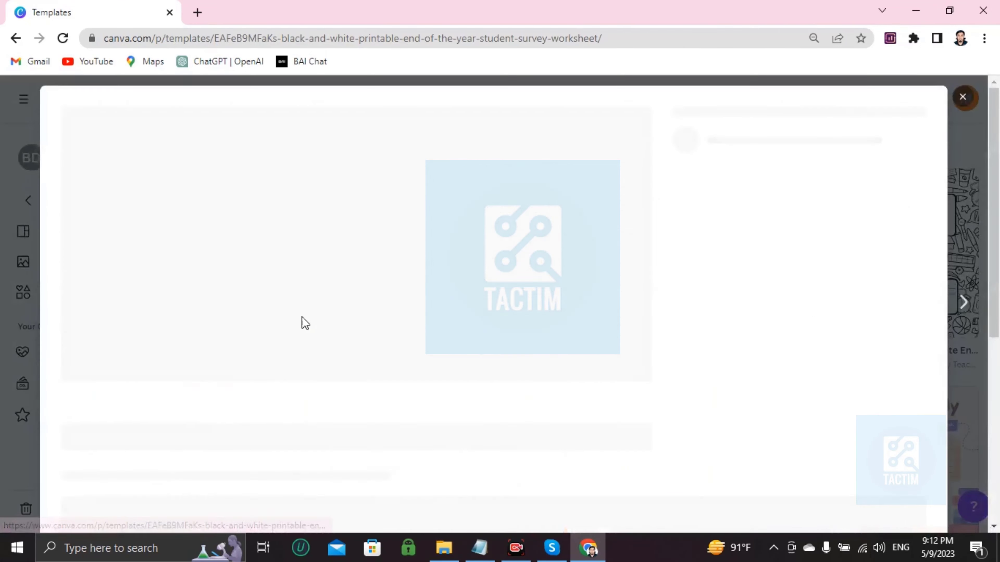
scroll(381, 318, "down", 1)
scroll(381, 320, "up", 1)
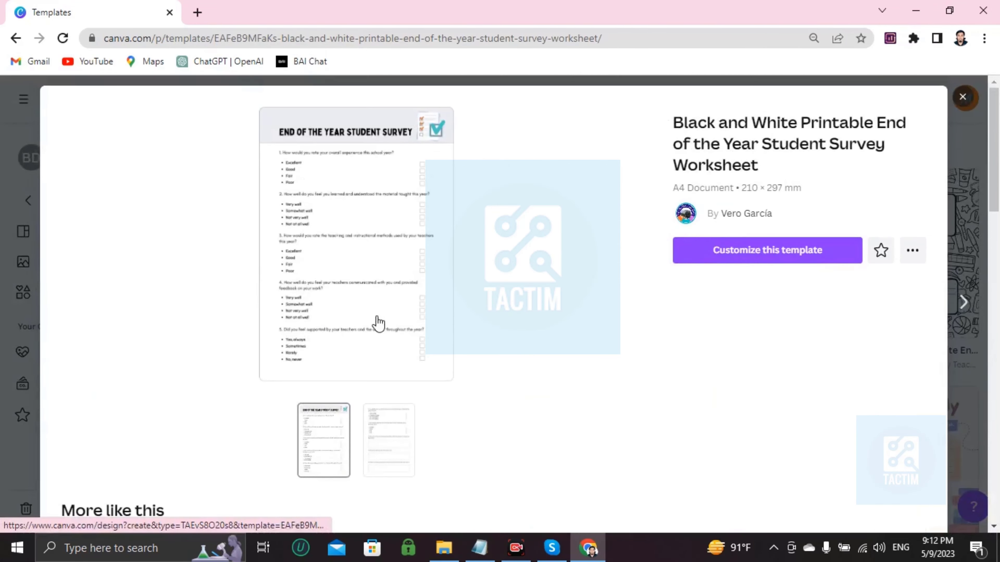
left_click(732, 250)
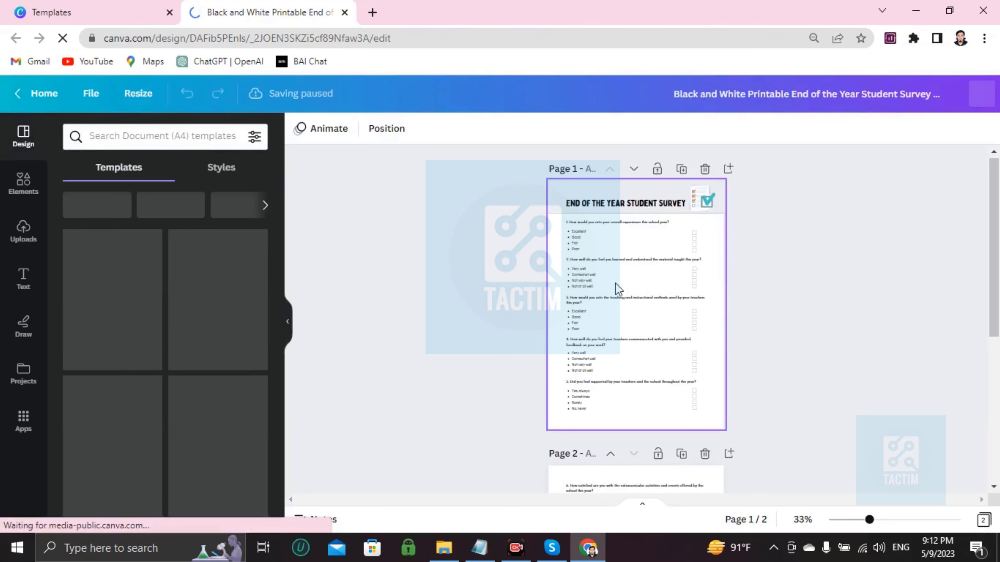
scroll(618, 290, "down", 6)
scroll(641, 334, "up", 5)
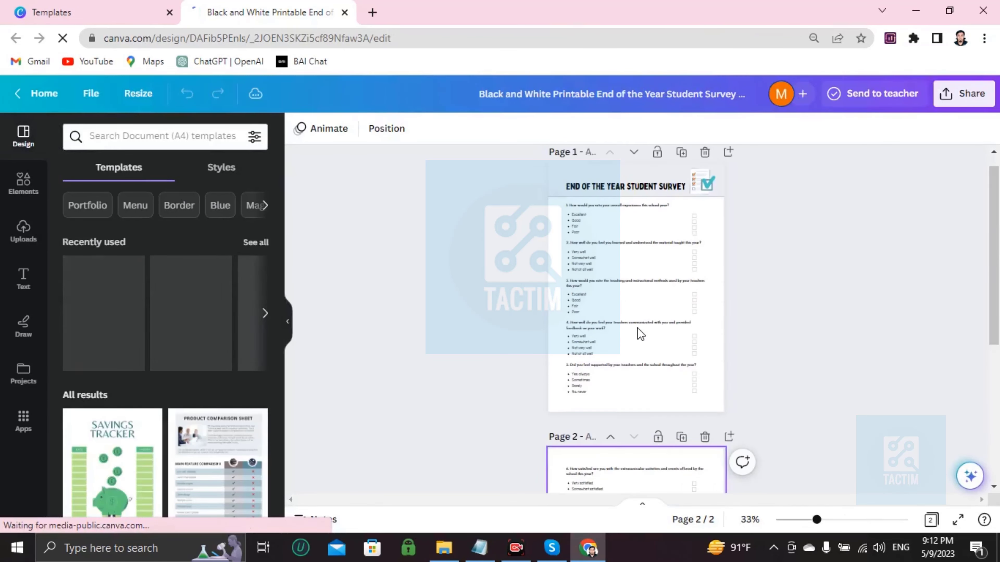
scroll(605, 297, "down", 5)
scroll(625, 363, "up", 5)
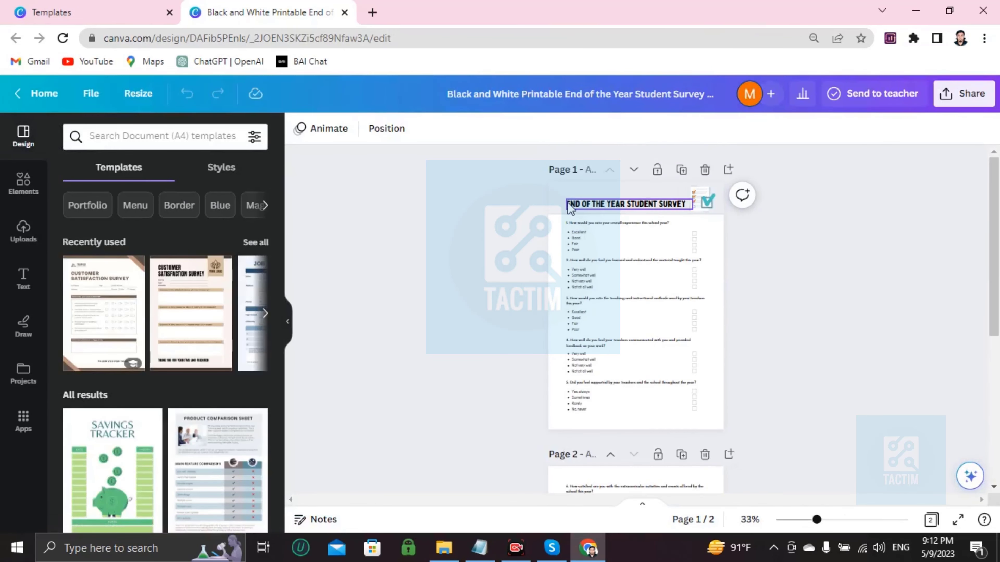
left_click(555, 262)
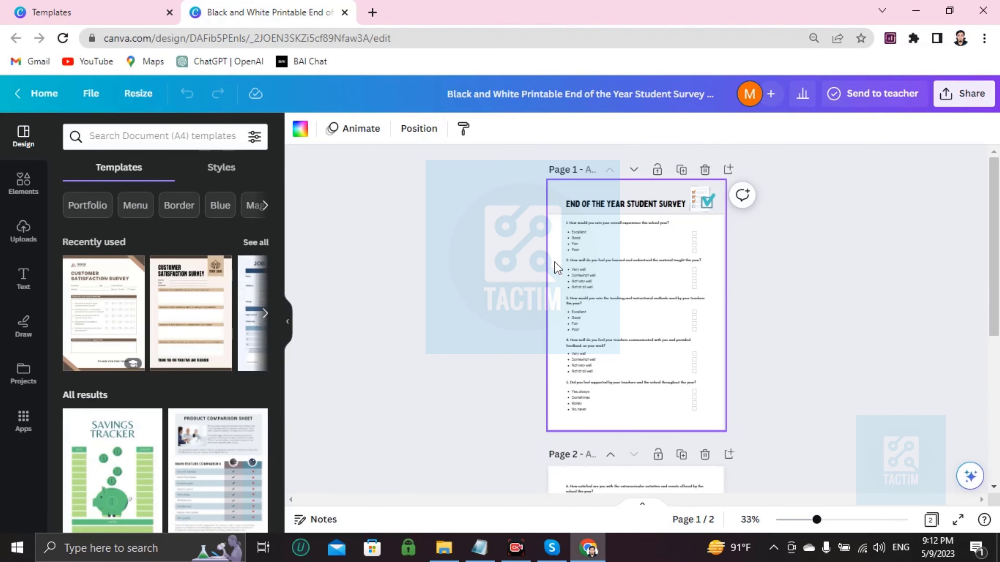
scroll(554, 262, "up", 3)
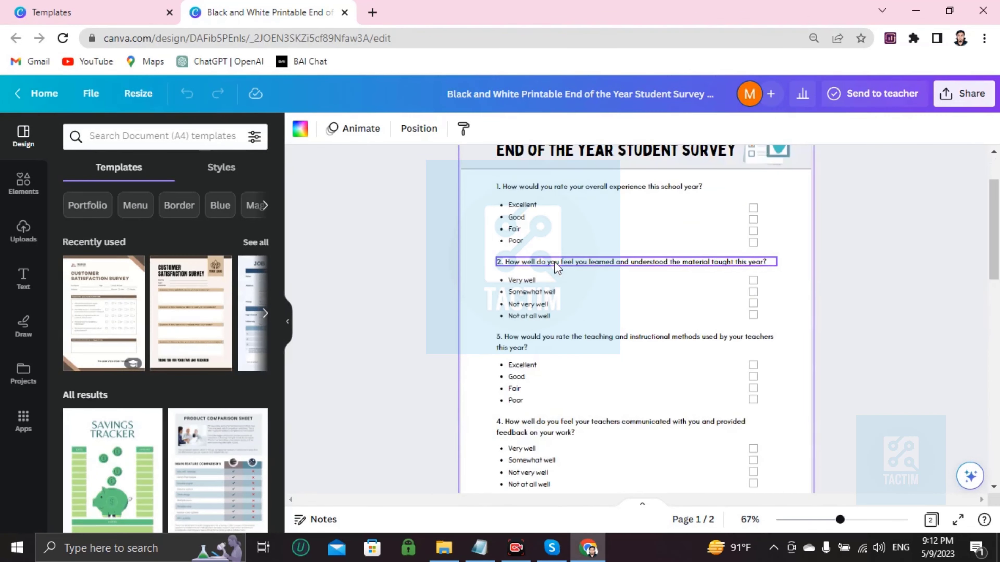
scroll(555, 264, "up", 2)
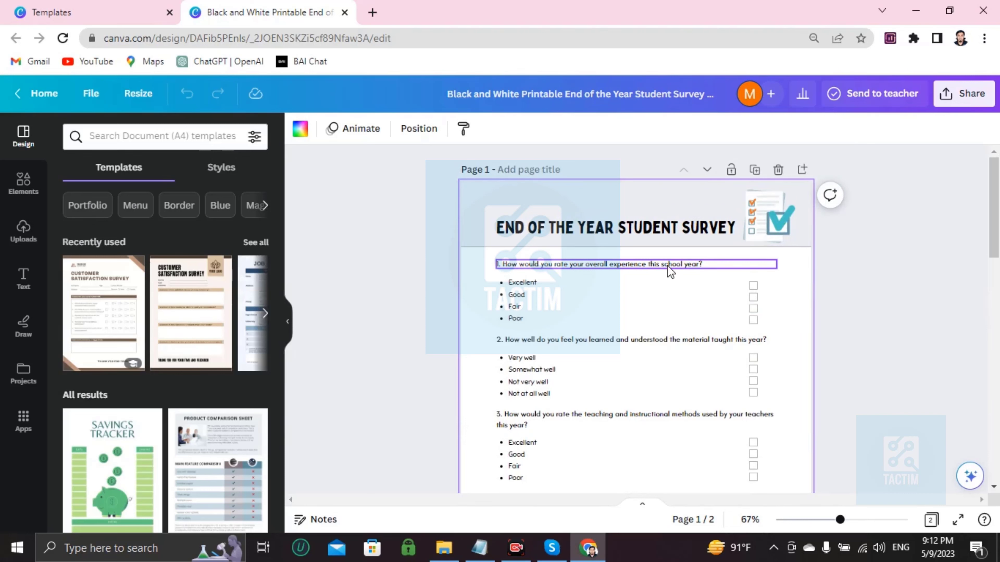
scroll(673, 271, "up", 3)
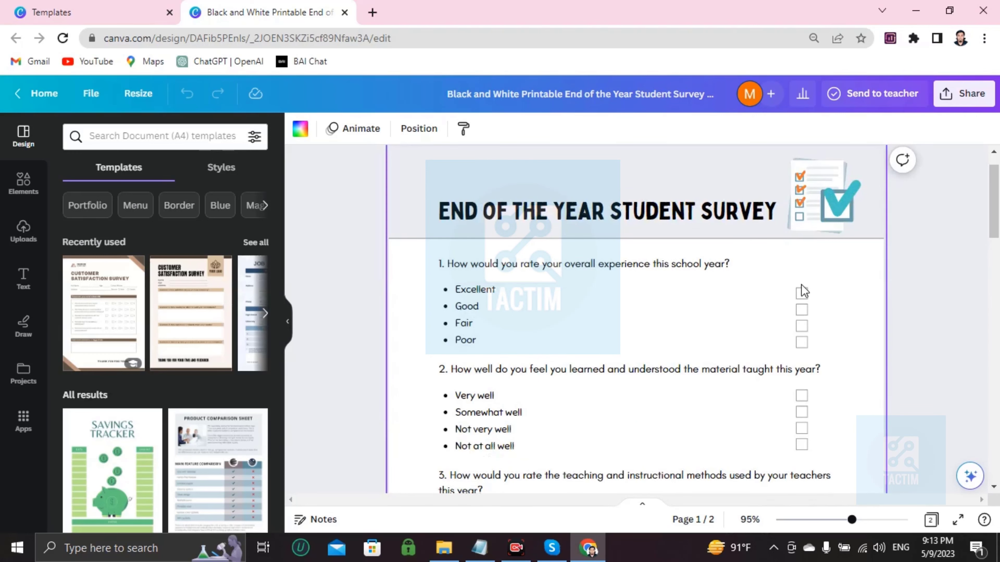
left_click(803, 294)
left_click(520, 315)
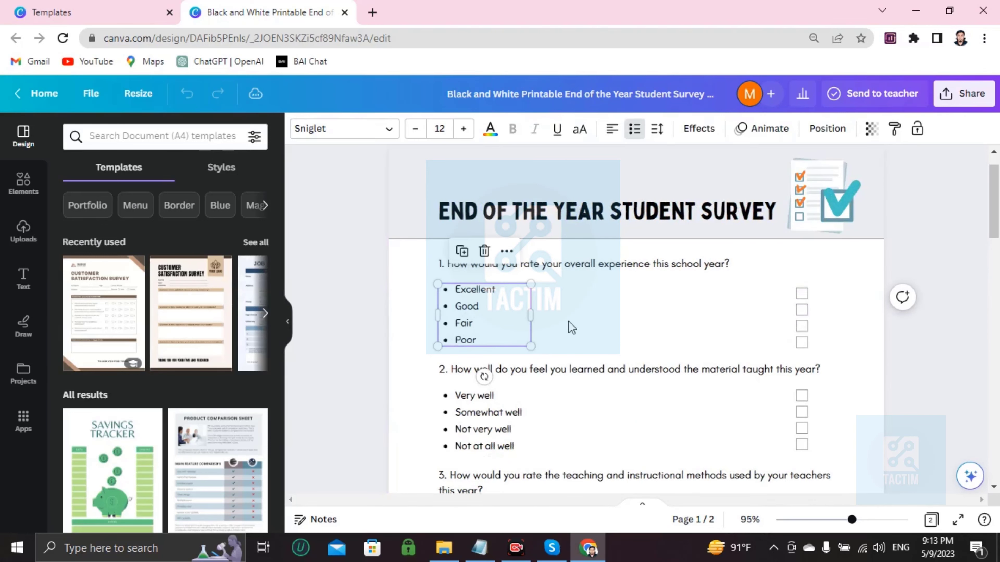
scroll(721, 288, "down", 10)
scroll(726, 289, "up", 4)
scroll(723, 283, "up", 5)
scroll(725, 283, "down", 15)
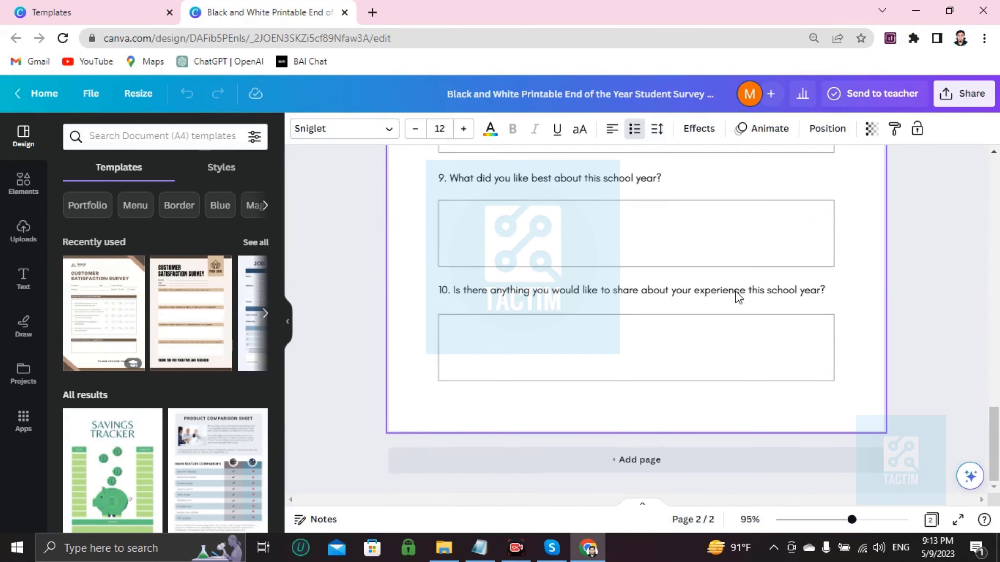
scroll(733, 291, "up", 15)
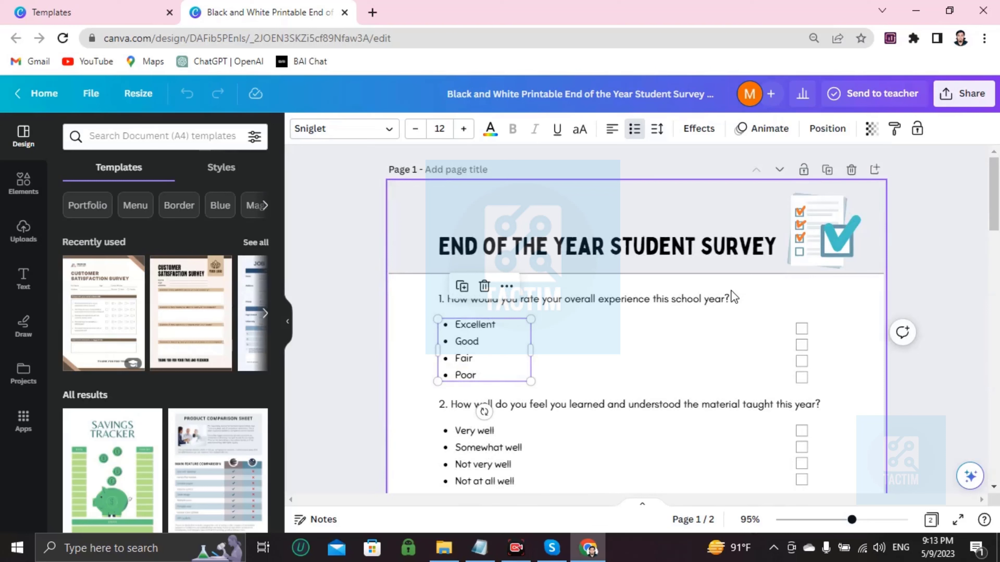
left_click(801, 328)
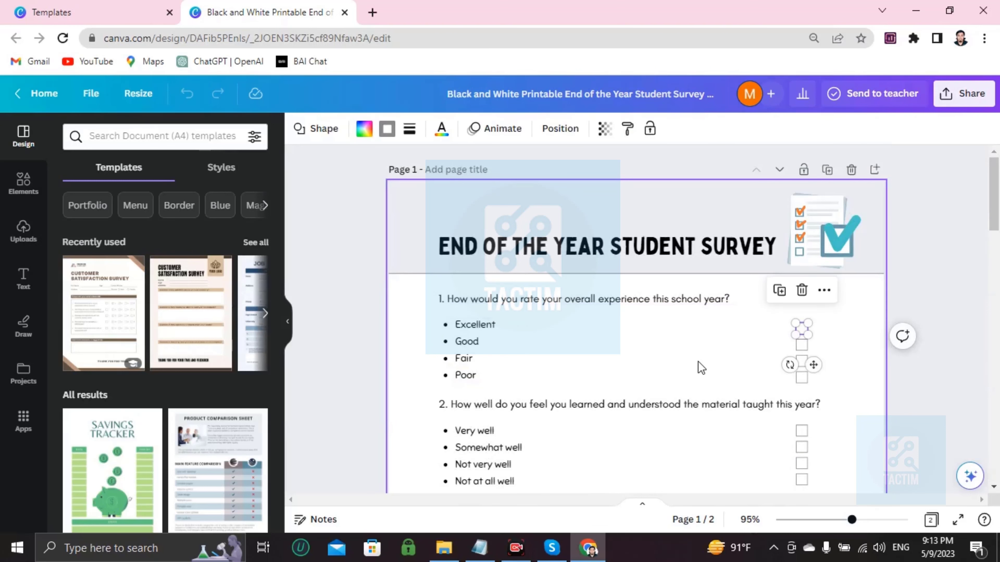
left_click(688, 361)
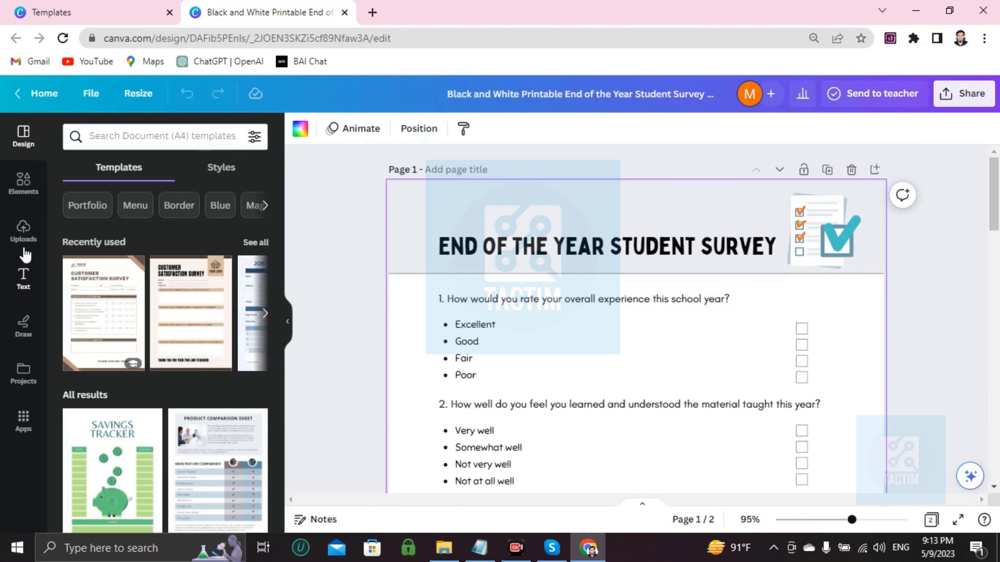
Search the Elements library for 'tik' and add the green tick graphic to the page.
left_click(24, 183)
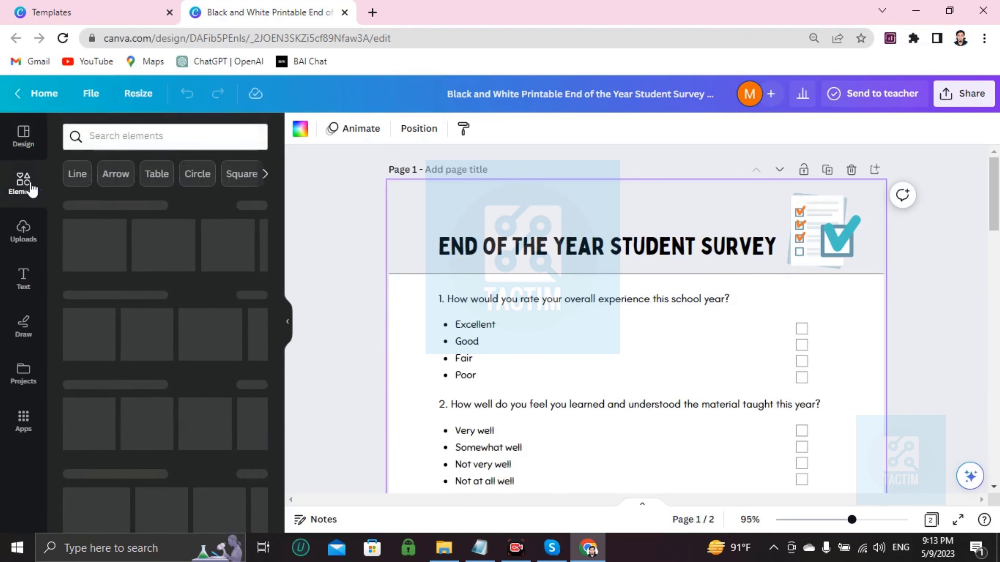
left_click(141, 136)
type("tik")
key("Return")
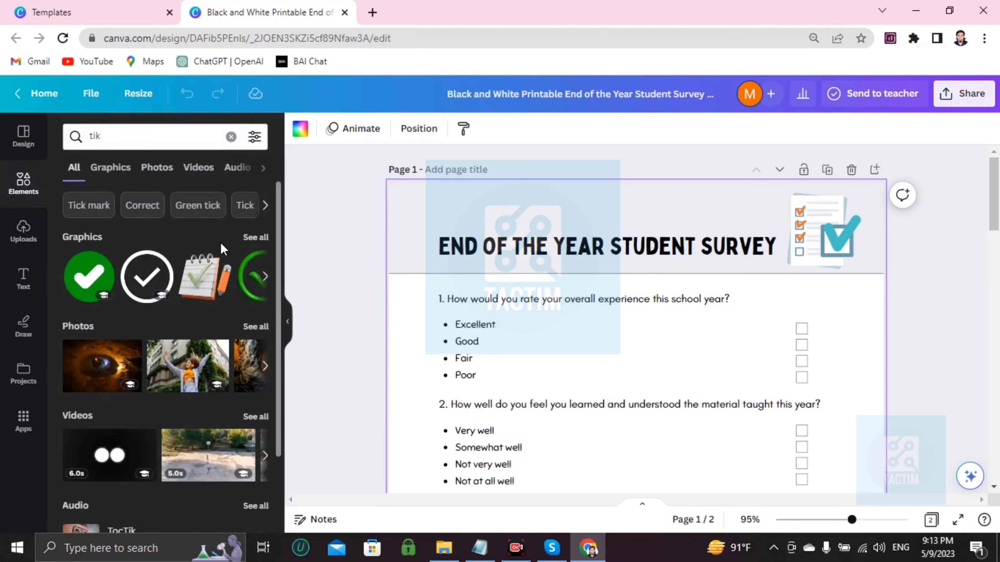
left_click(89, 283)
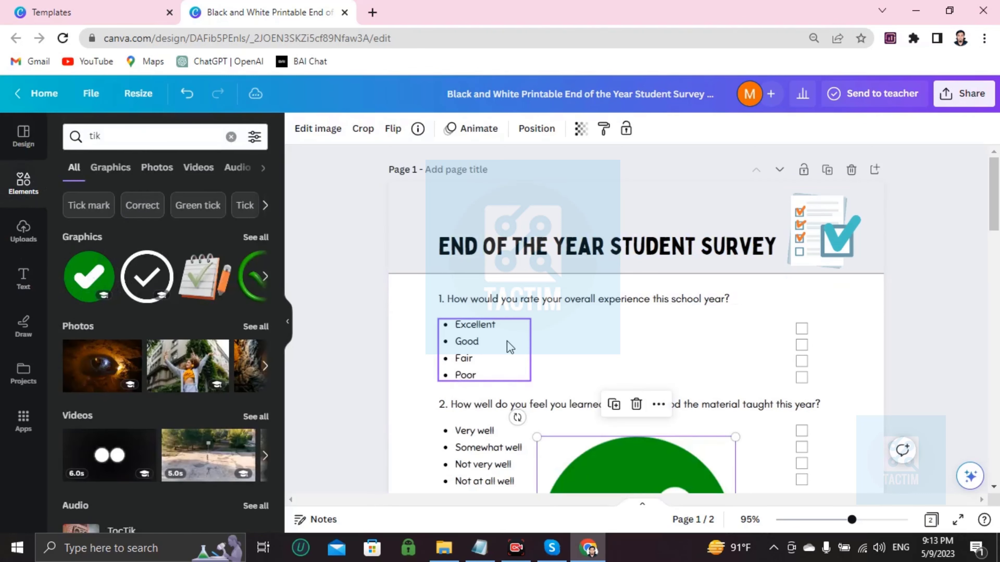
Resize the green tick and position it on question 1's Excellent checkbox.
scroll(507, 342, "down", 4)
left_click_drag(541, 298, 802, 182)
scroll(706, 241, "up", 2)
left_click(685, 297)
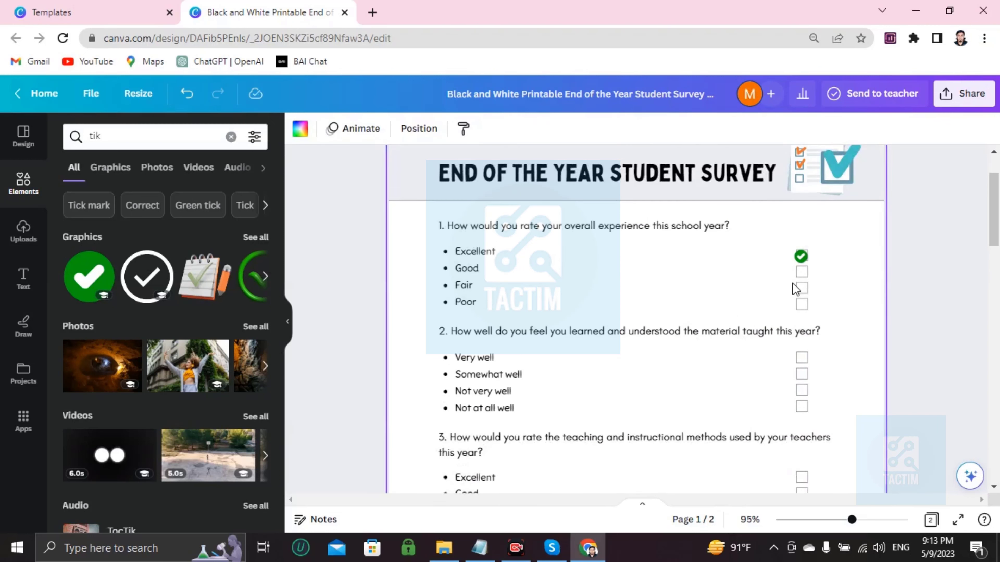
left_click_drag(800, 257, 796, 246)
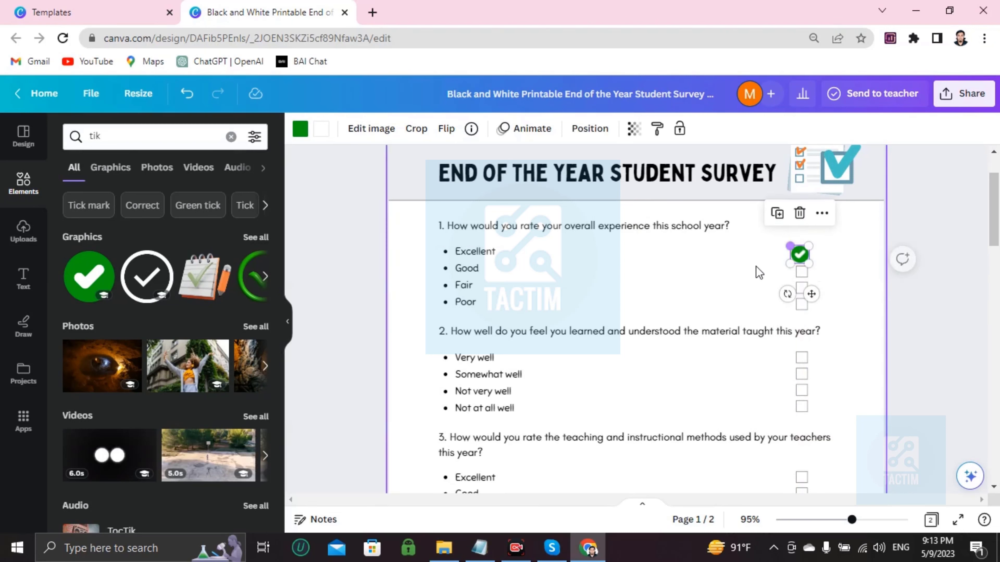
left_click(754, 272)
left_click(799, 260)
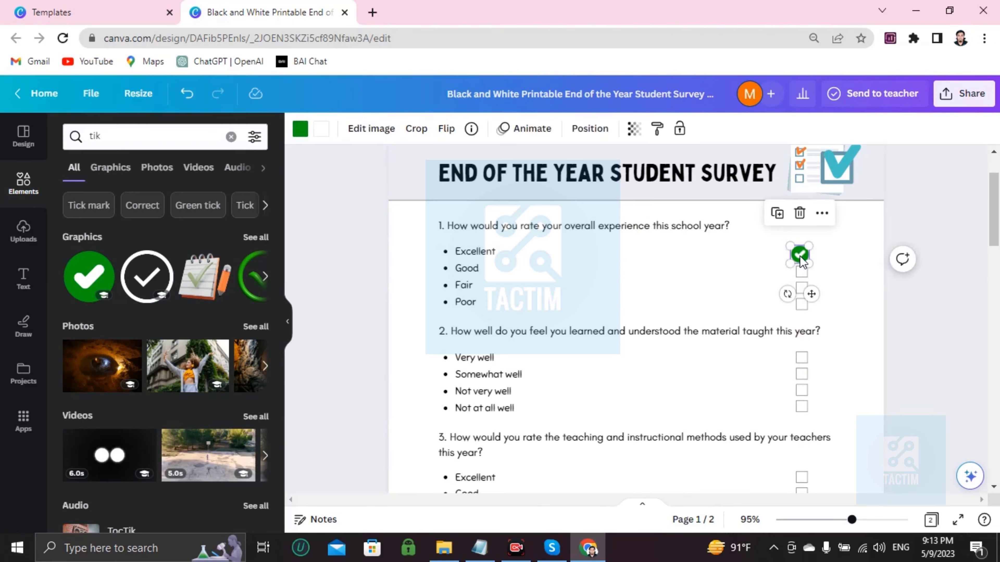
left_click_drag(800, 259, 803, 259)
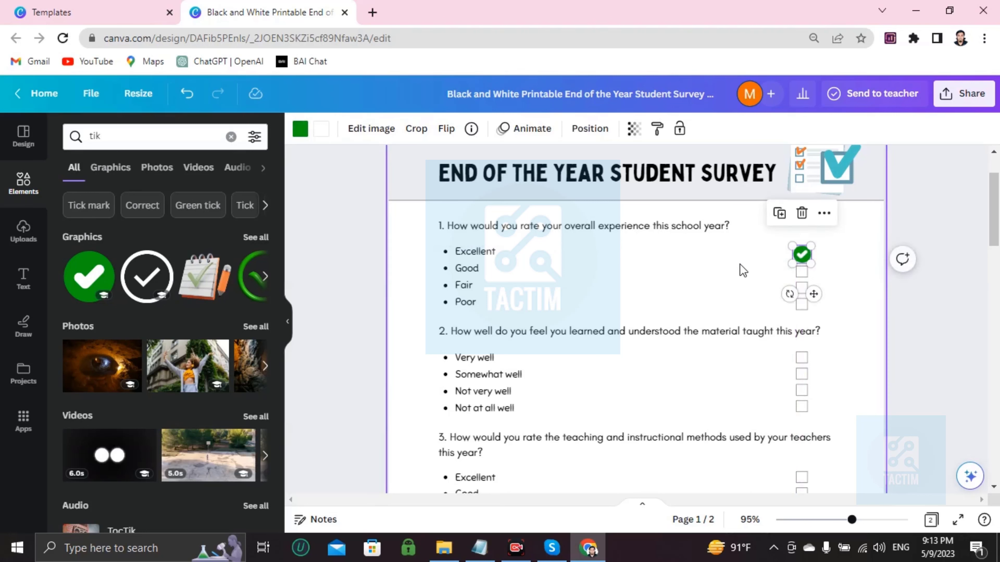
left_click(741, 268)
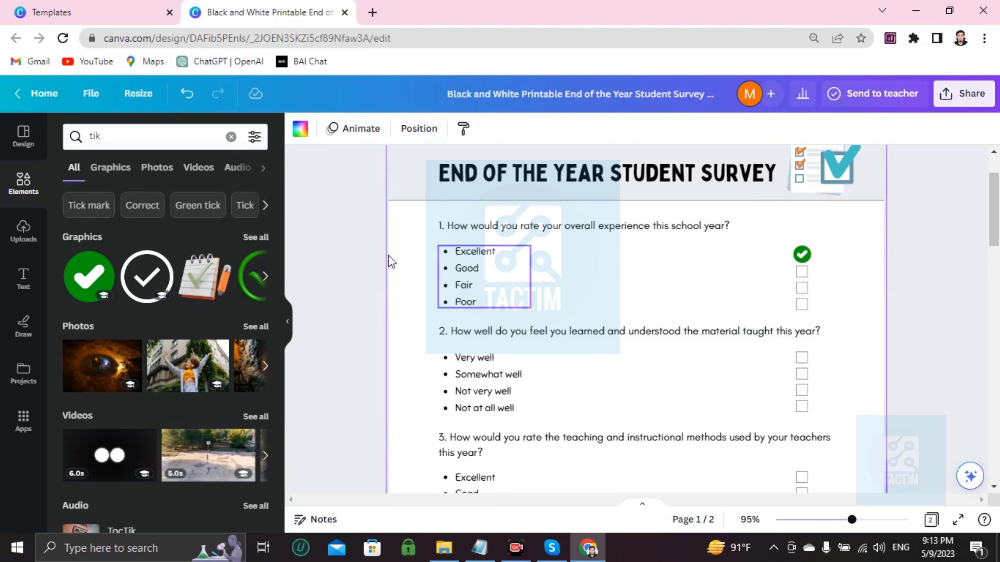
Add another green tick, shrink it and place it on question 2's Somewhat well checkbox.
scroll(573, 304, "down", 4)
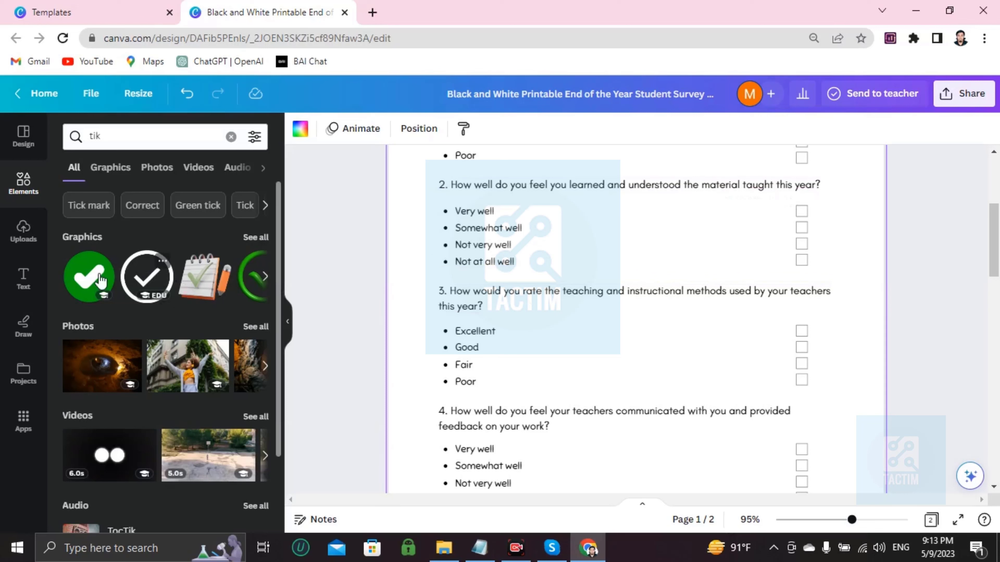
left_click(90, 282)
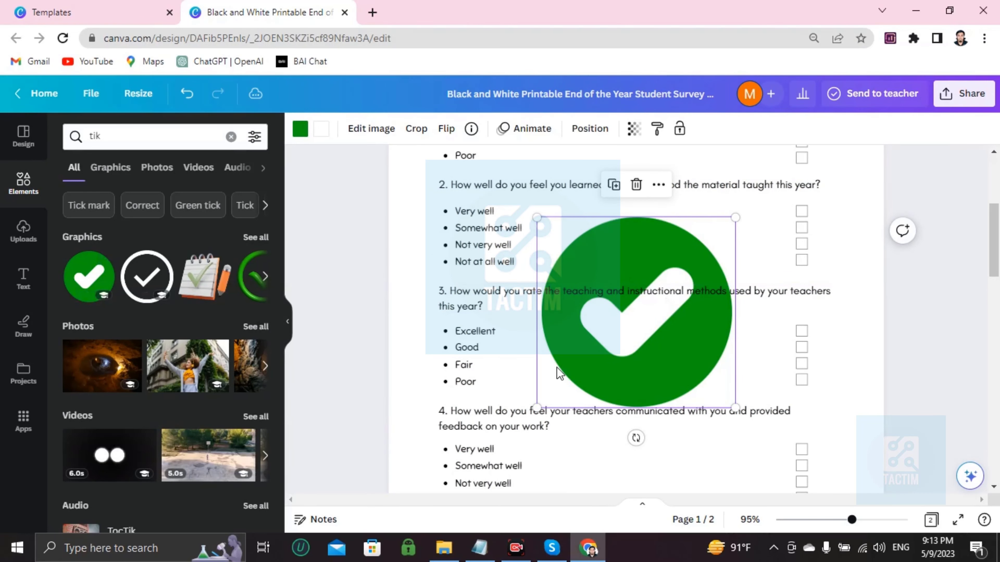
left_click_drag(537, 409, 801, 229)
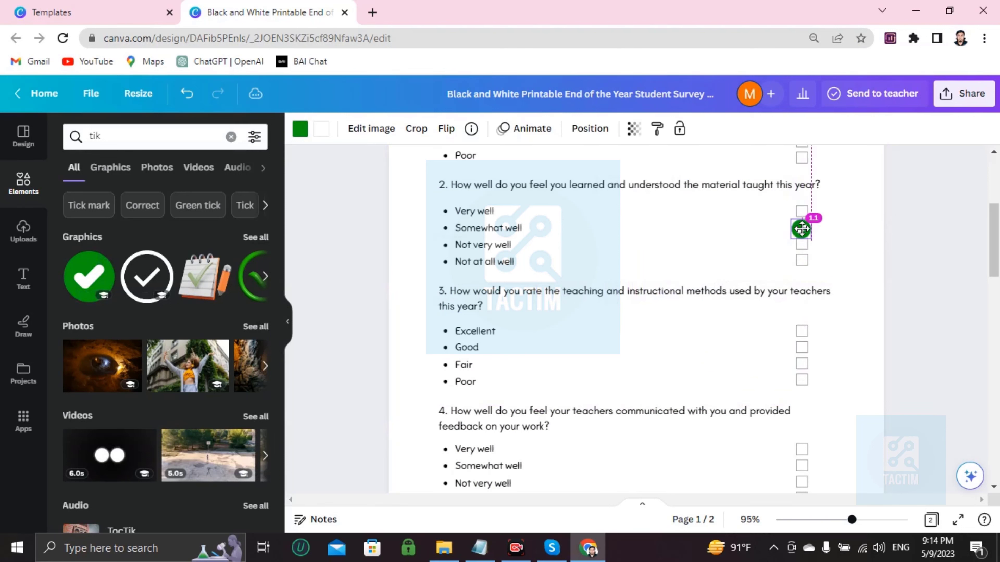
left_click(645, 278)
scroll(595, 321, "down", 10)
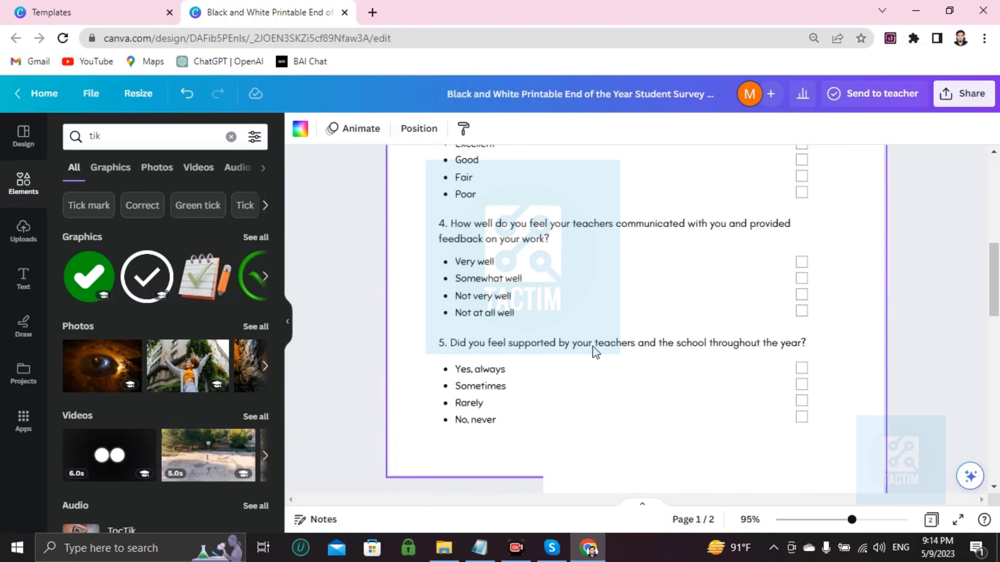
Type the test text 'dduewascjlcljwbcljwcwjbcjwlkcnc' into question 8's answer box on page 2.
scroll(803, 358, "down", 10)
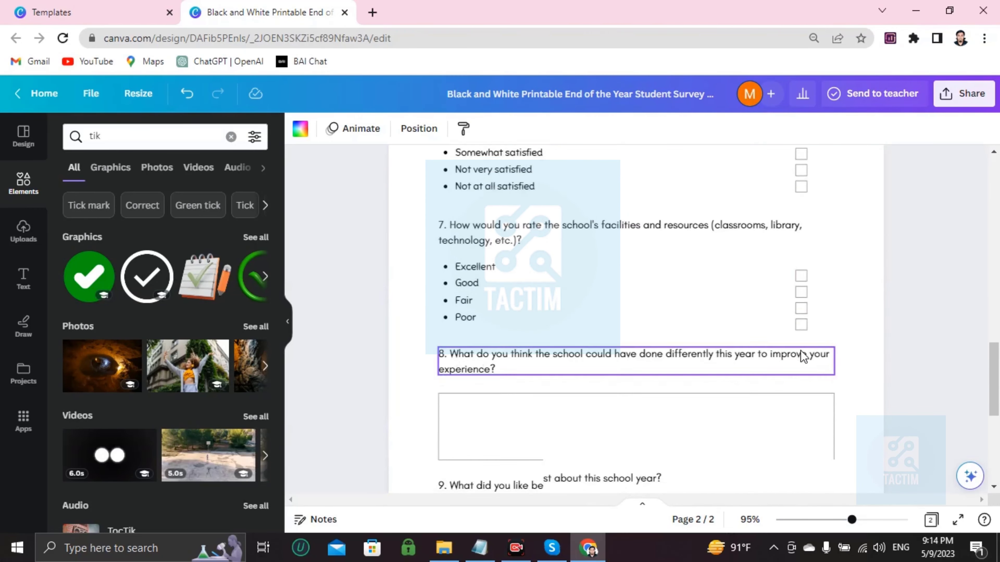
scroll(511, 303, "up", 4)
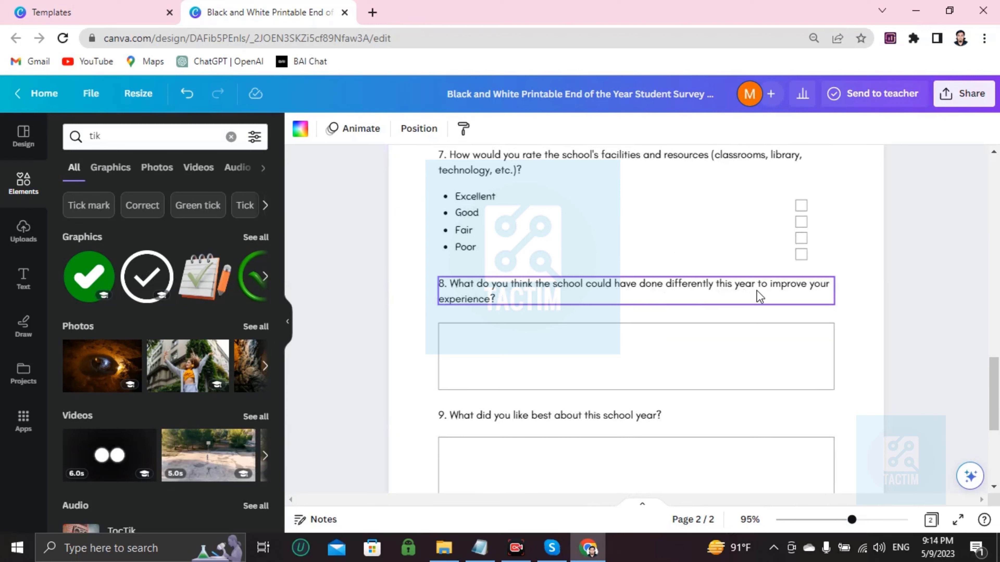
scroll(560, 331, "down", 2)
double_click(554, 265)
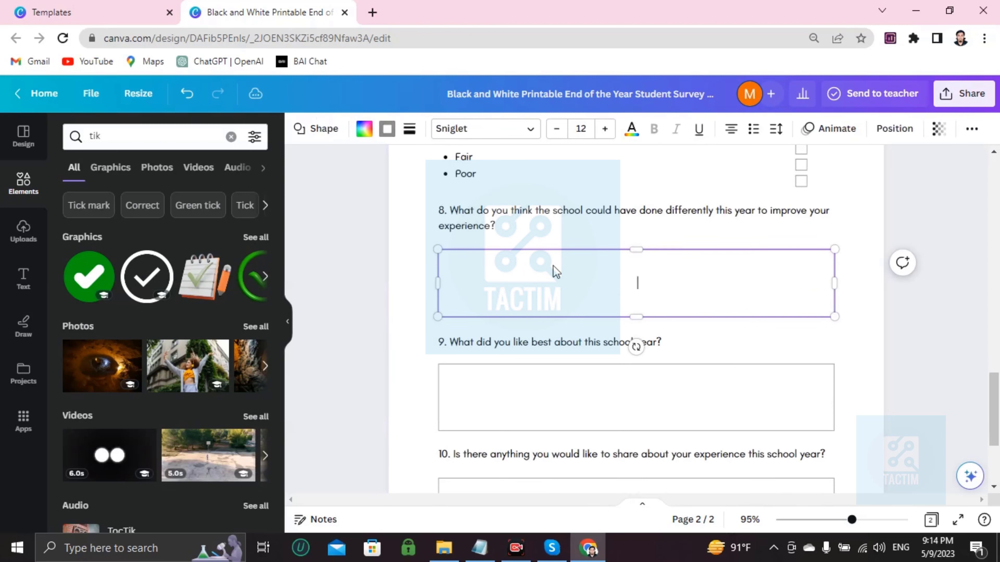
type("dduewascjlcljwbcljwcwjbc")
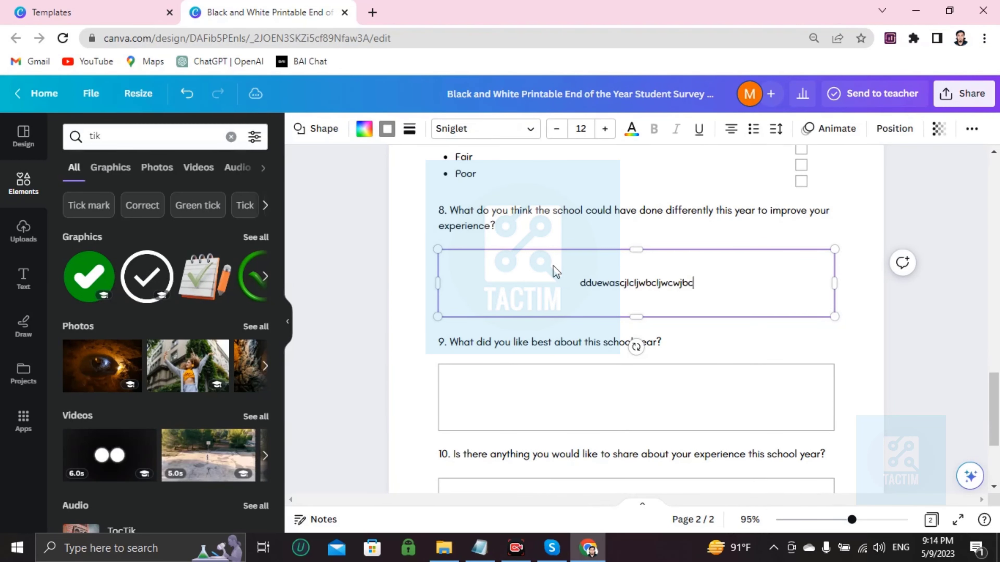
type("jwlkcnc")
scroll(553, 265, "up", 14)
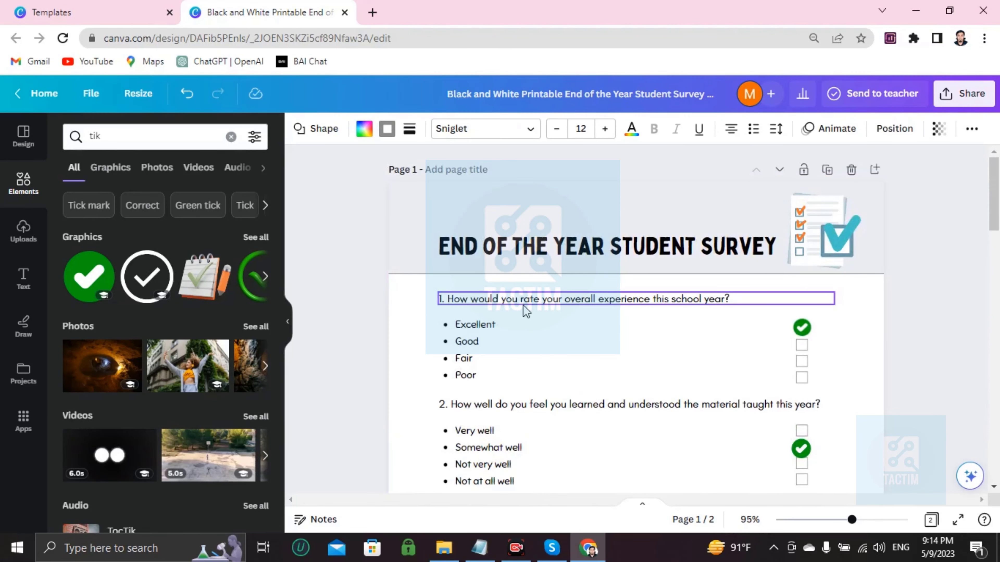
Delete question 1's original wording and begin the new question with '1.'.
scroll(520, 311, "down", 2)
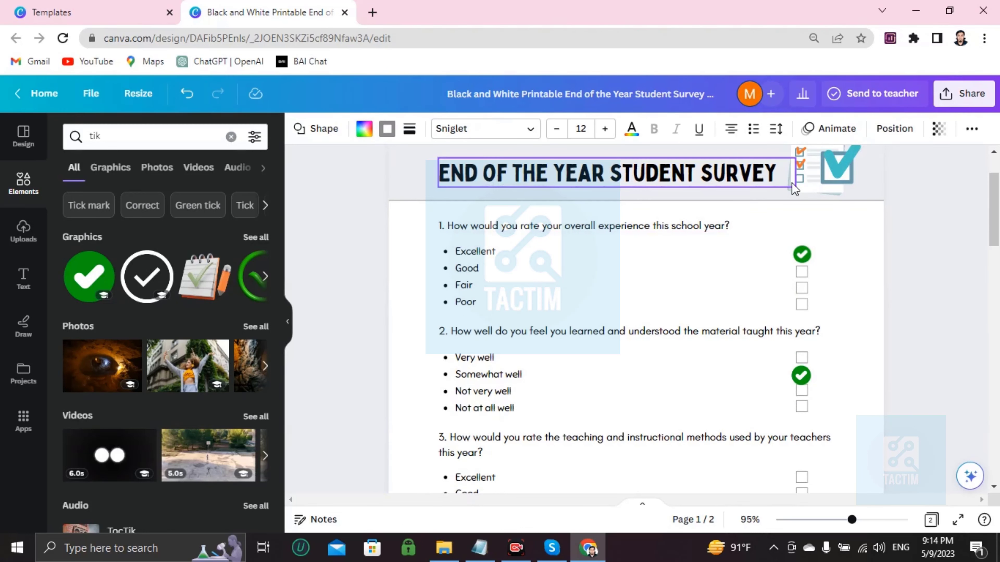
double_click(543, 226)
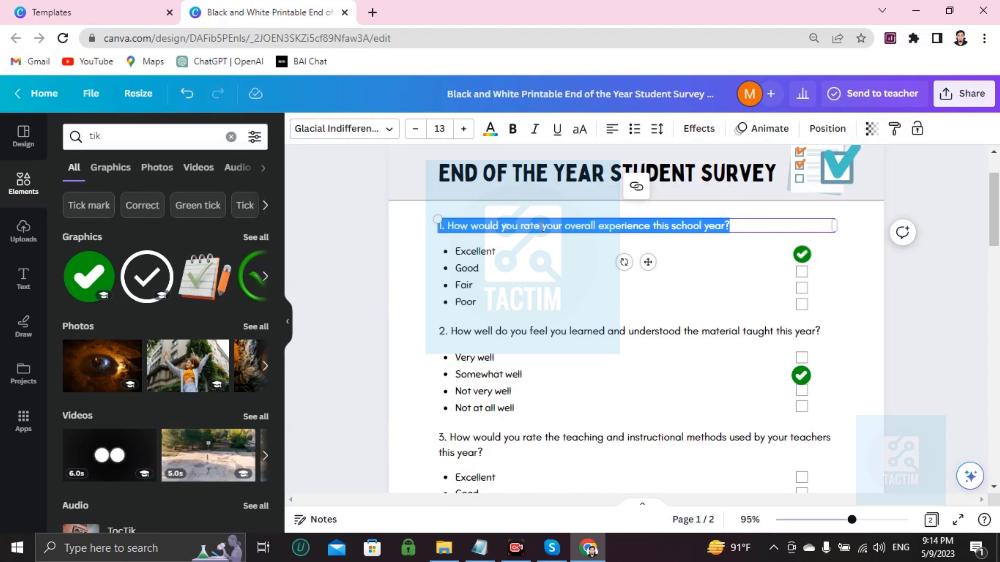
key("BackSpace")
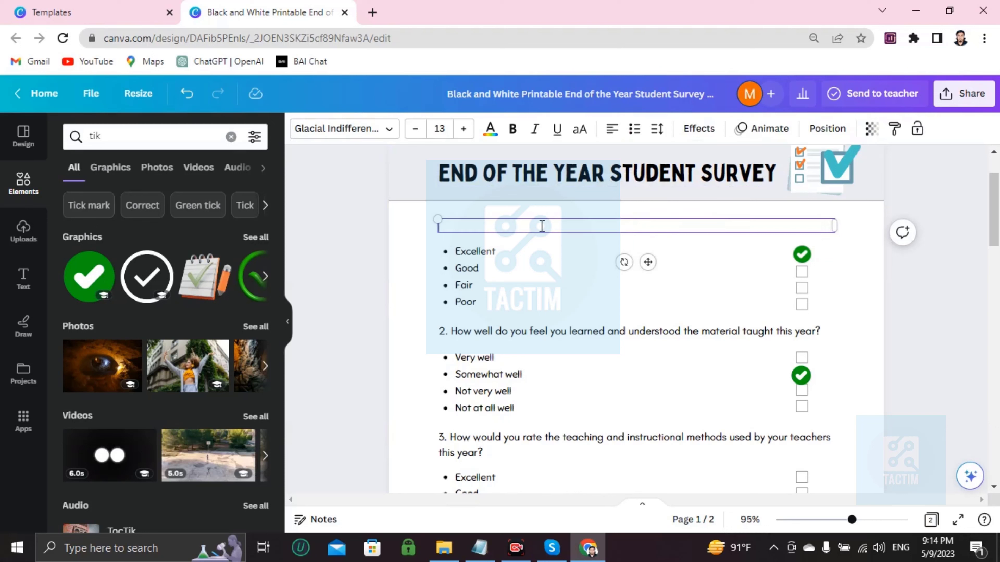
type("1.")
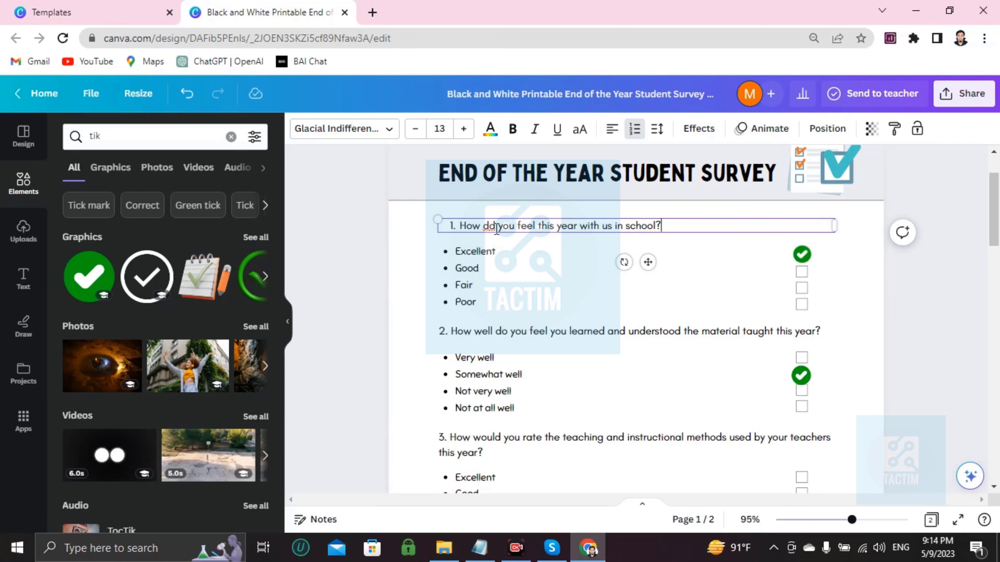
left_click(502, 264)
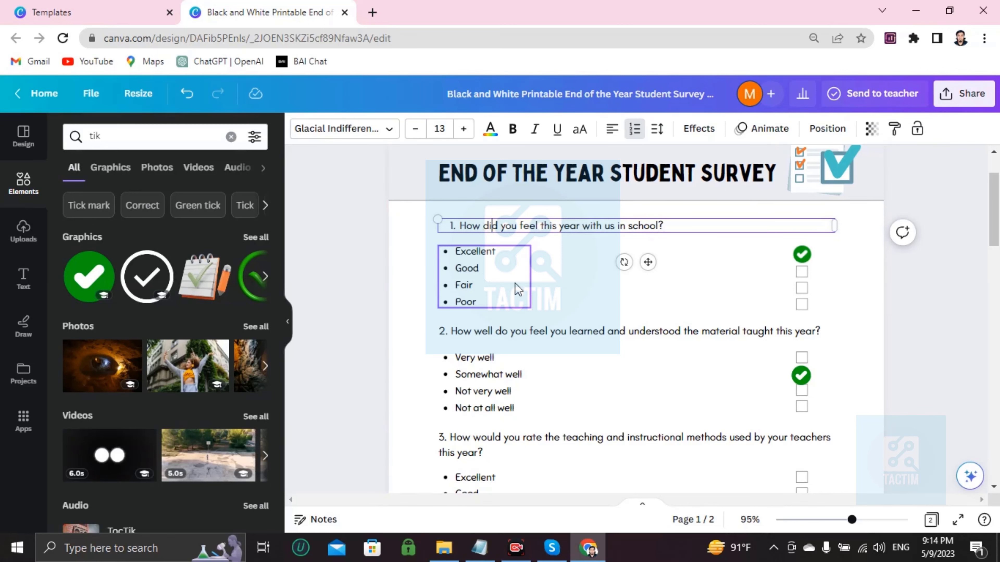
scroll(516, 288, "down", 10)
scroll(520, 287, "down", 12)
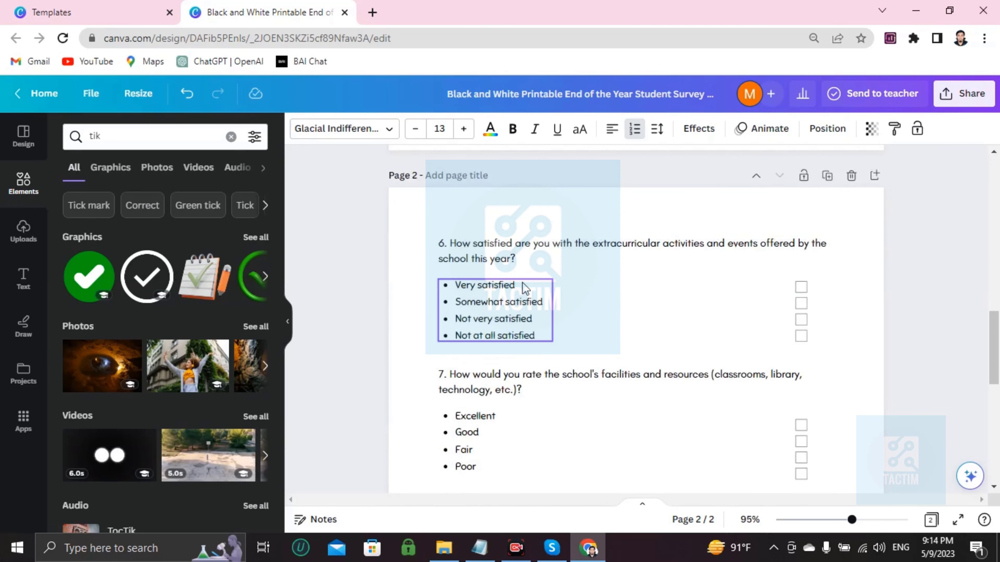
scroll(527, 291, "up", 10)
scroll(546, 350, "up", 10)
scroll(494, 303, "down", 14)
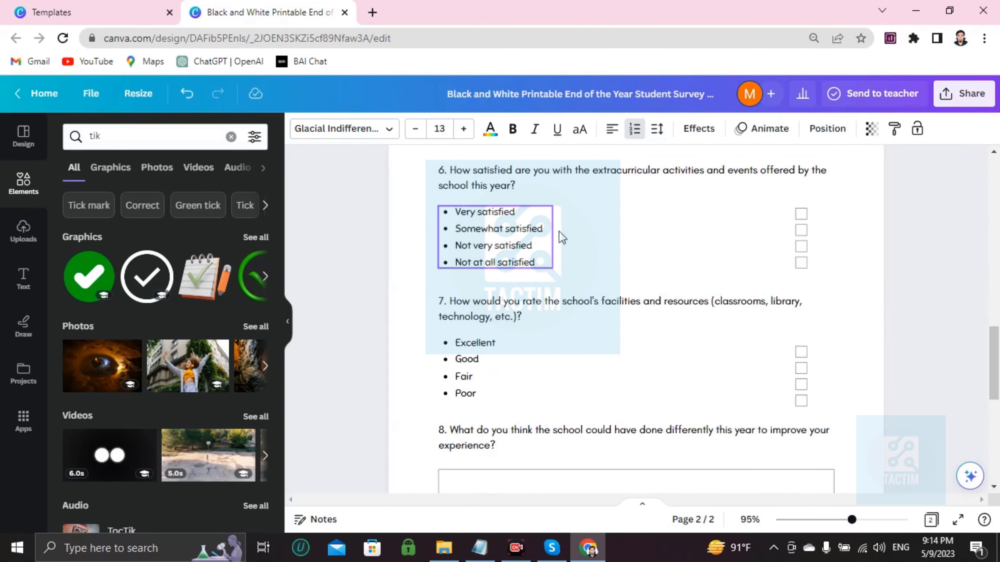
left_click(799, 228)
left_click(642, 233)
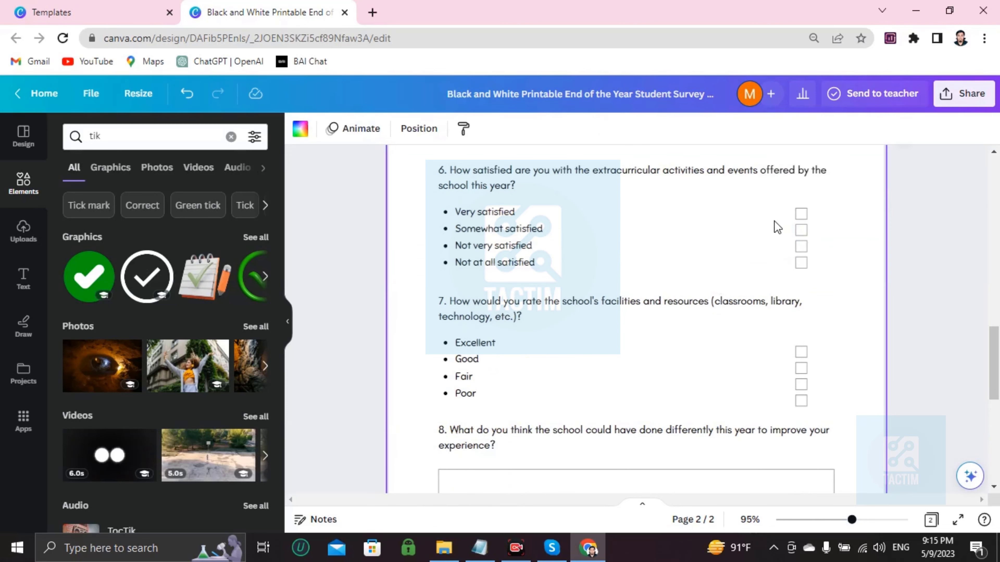
scroll(748, 272, "up", 15)
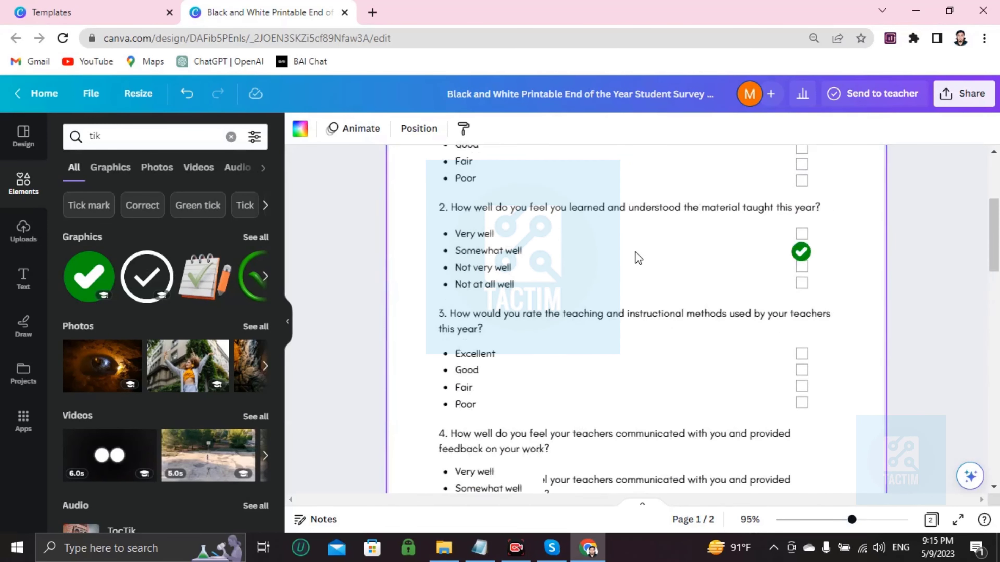
left_click(540, 332)
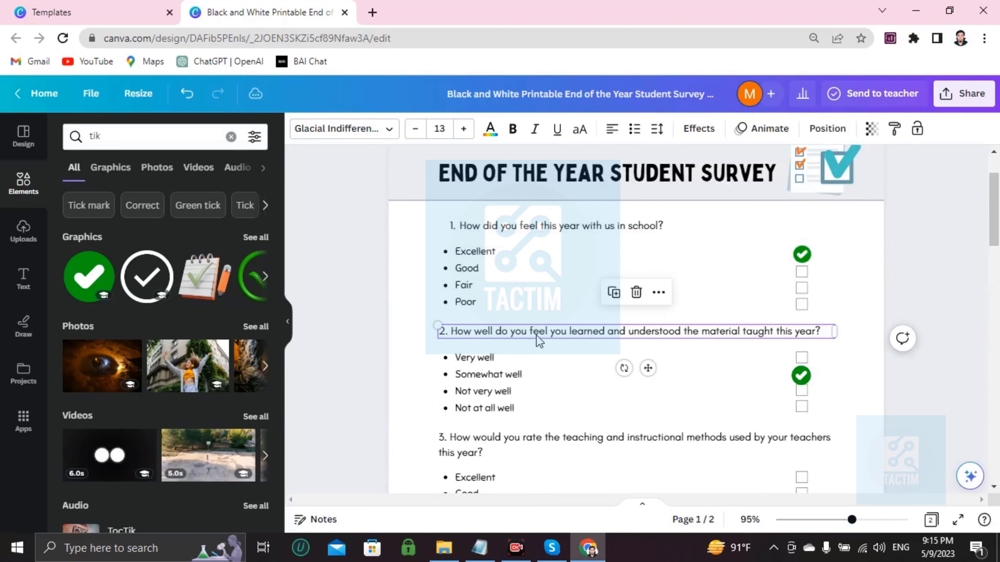
left_click(557, 347)
scroll(558, 347, "down", 20)
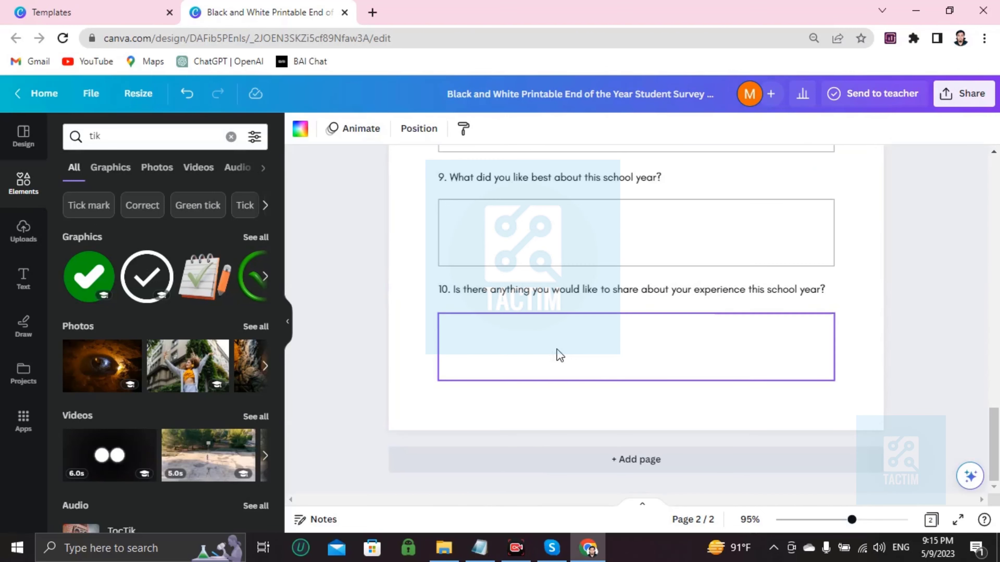
scroll(559, 354, "up", 5)
scroll(555, 352, "down", 4)
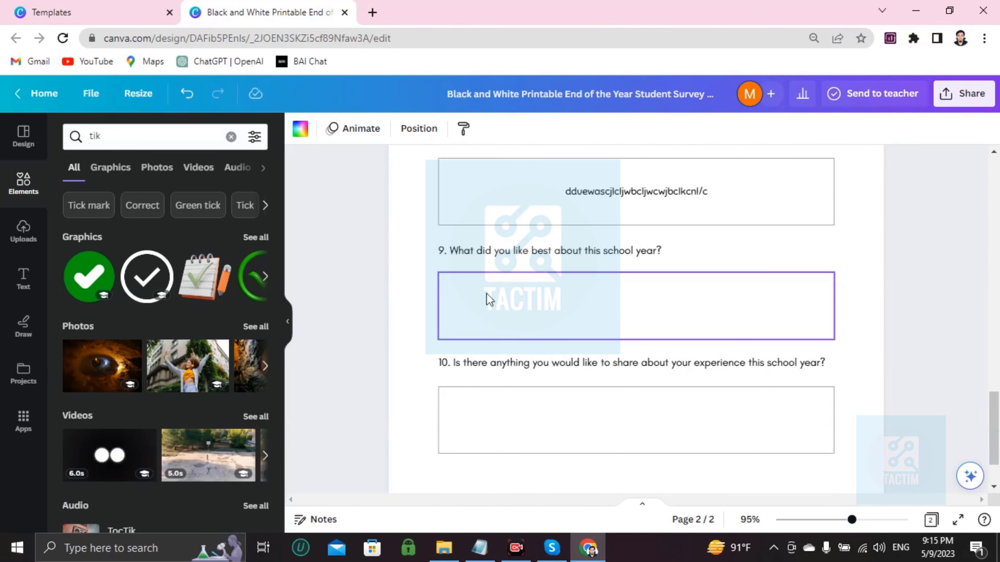
scroll(476, 276, "up", 5)
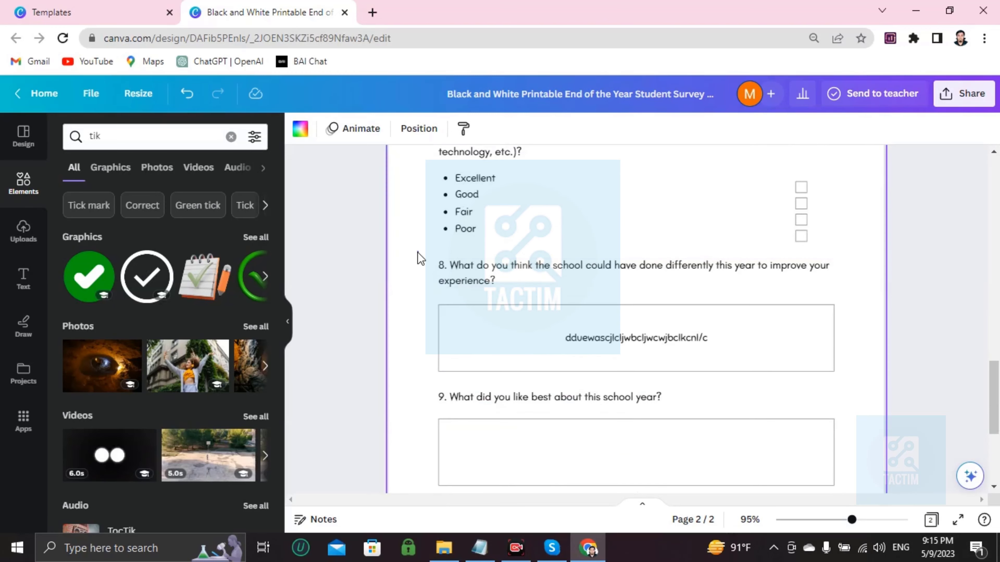
scroll(427, 272, "up", 15)
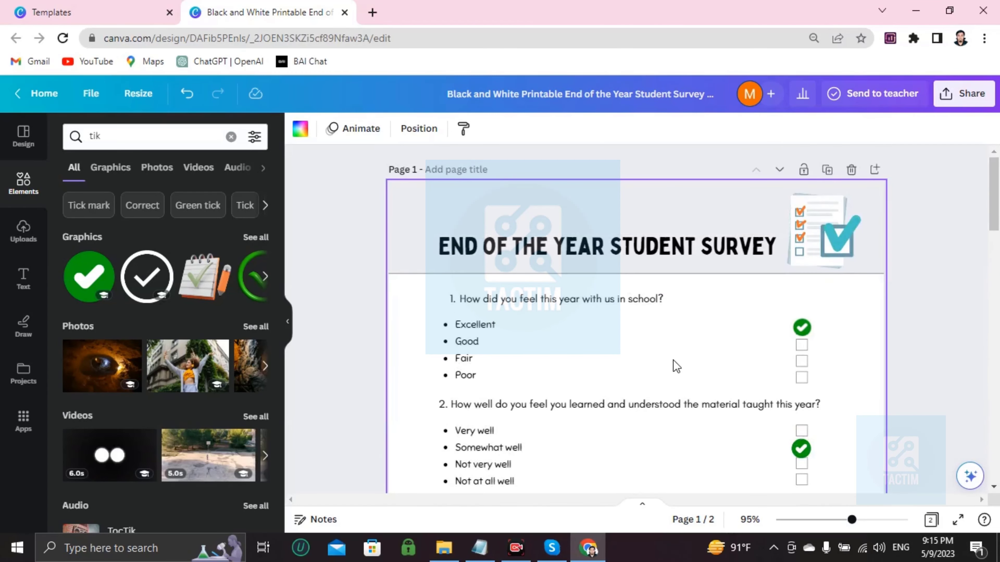
scroll(629, 378, "down", 4)
scroll(465, 319, "up", 4)
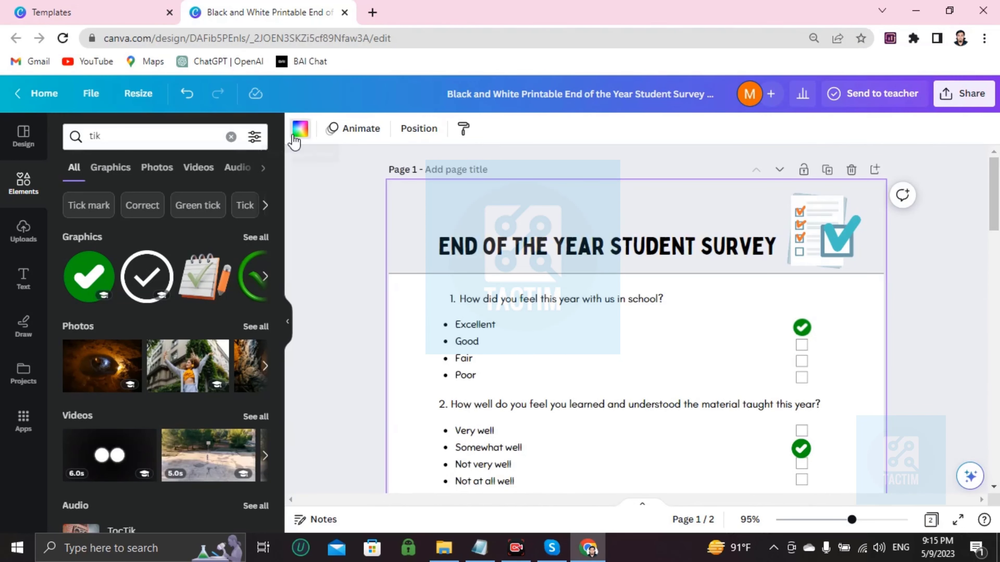
Set page 1's background to solid grey.
left_click(301, 128)
scroll(183, 342, "down", 3)
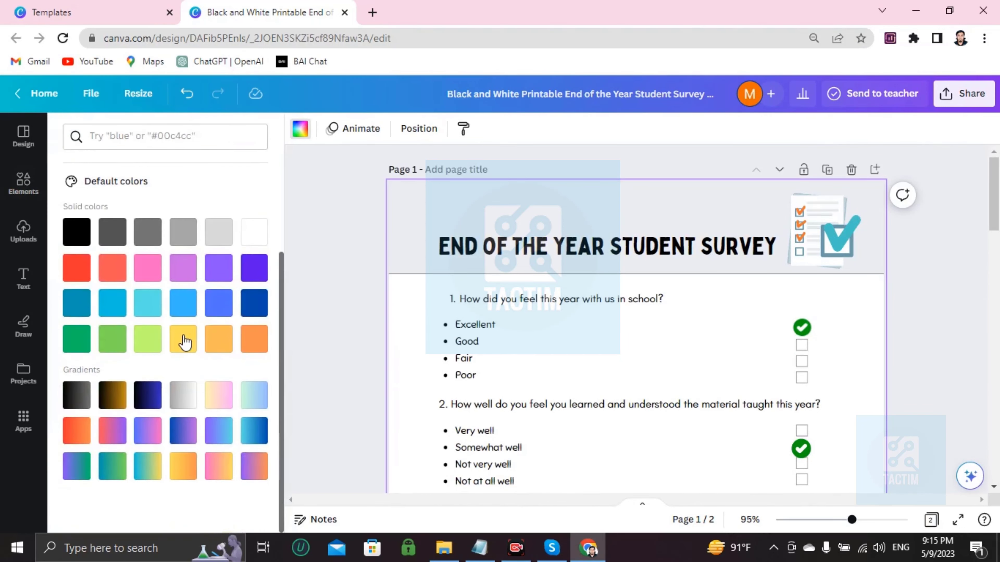
left_click(147, 231)
Preview pink-yellow, green-blue and purple-to-green gradient page backgrounds.
scroll(490, 297, "down", 5)
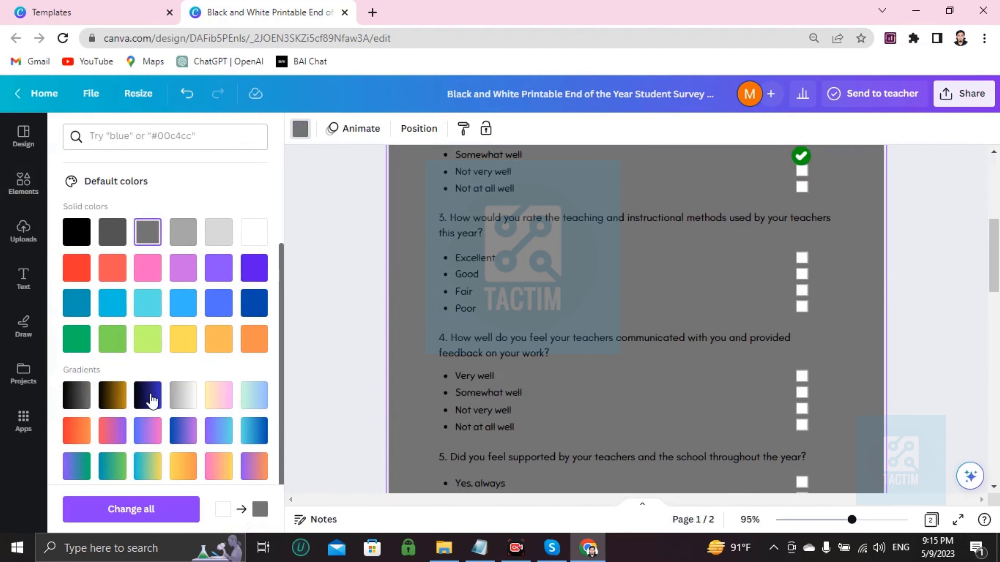
left_click(216, 402)
left_click(254, 395)
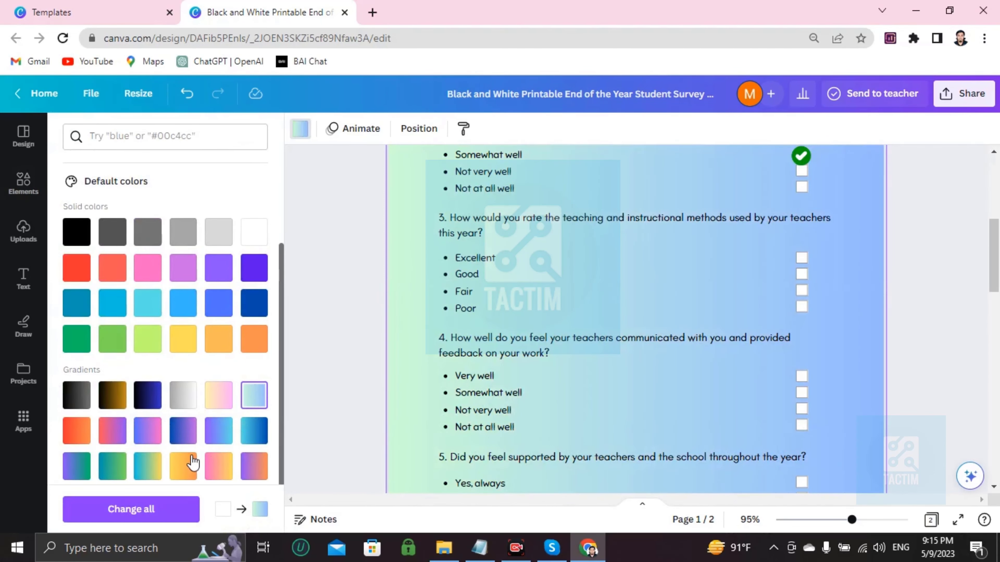
left_click(80, 469)
scroll(185, 426, "up", 3)
scroll(713, 331, "up", 4)
scroll(711, 330, "down", 5)
scroll(710, 330, "up", 5)
scroll(710, 330, "down", 5)
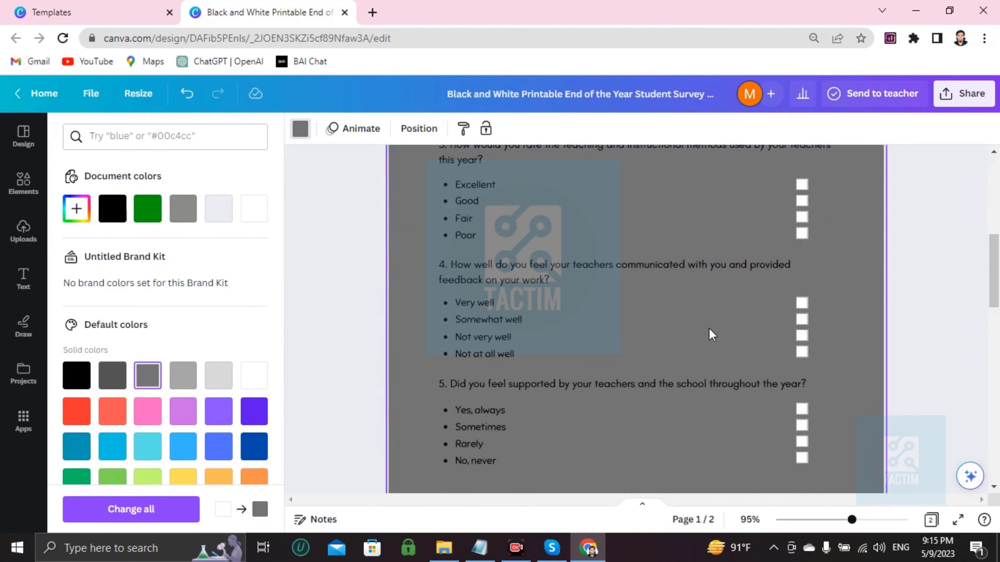
scroll(712, 335, "down", 5)
scroll(708, 331, "down", 2)
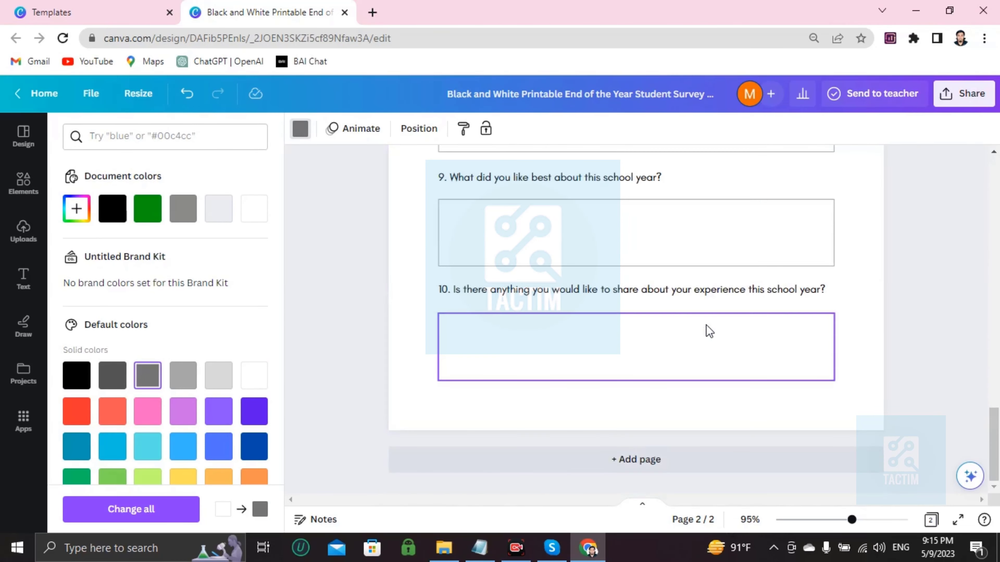
scroll(706, 332, "up", 5)
Give page 2 the same grey background.
left_click(639, 337)
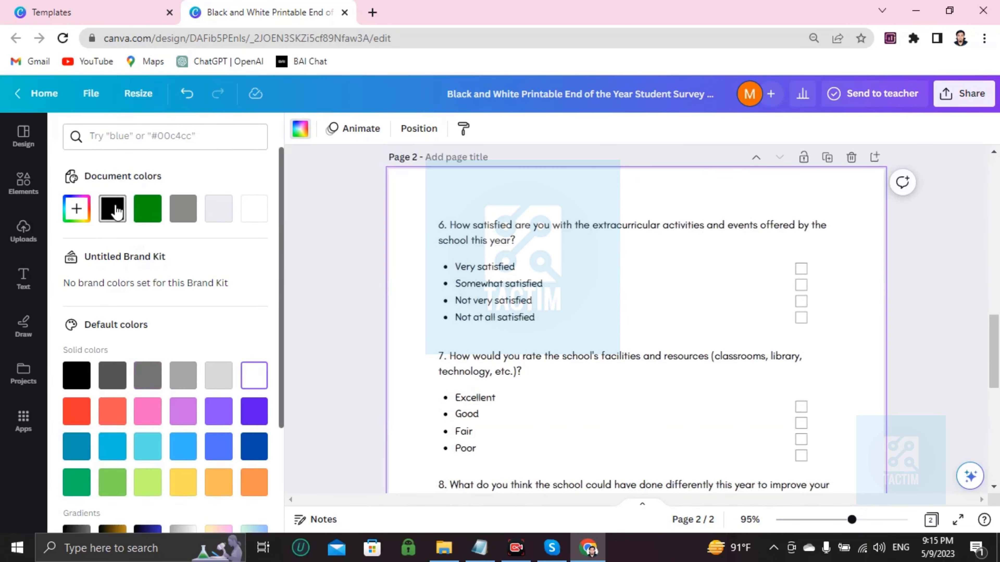
left_click(184, 211)
scroll(719, 286, "up", 5)
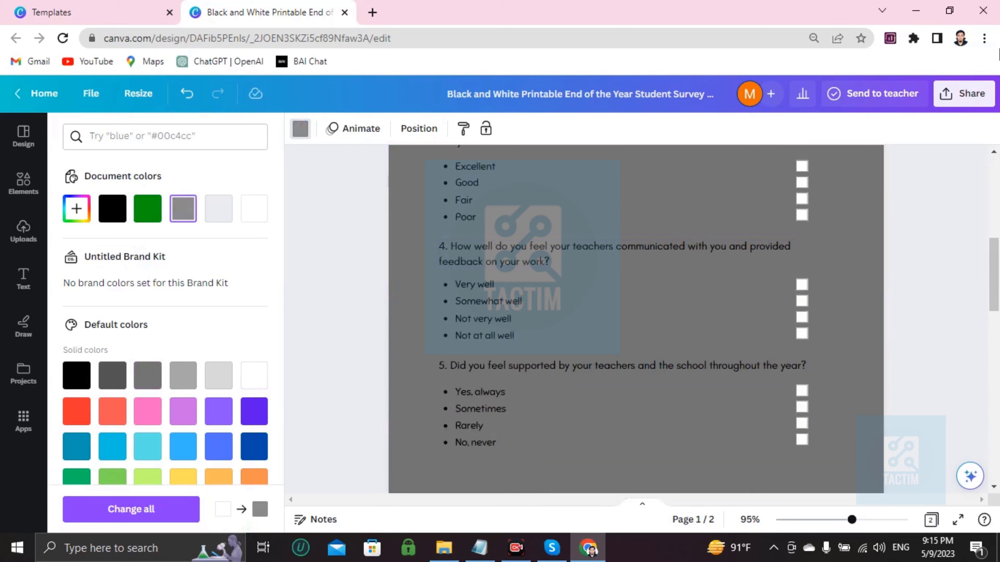
Download both pages of the survey as PNG images.
left_click(957, 109)
scroll(820, 335, "down", 1)
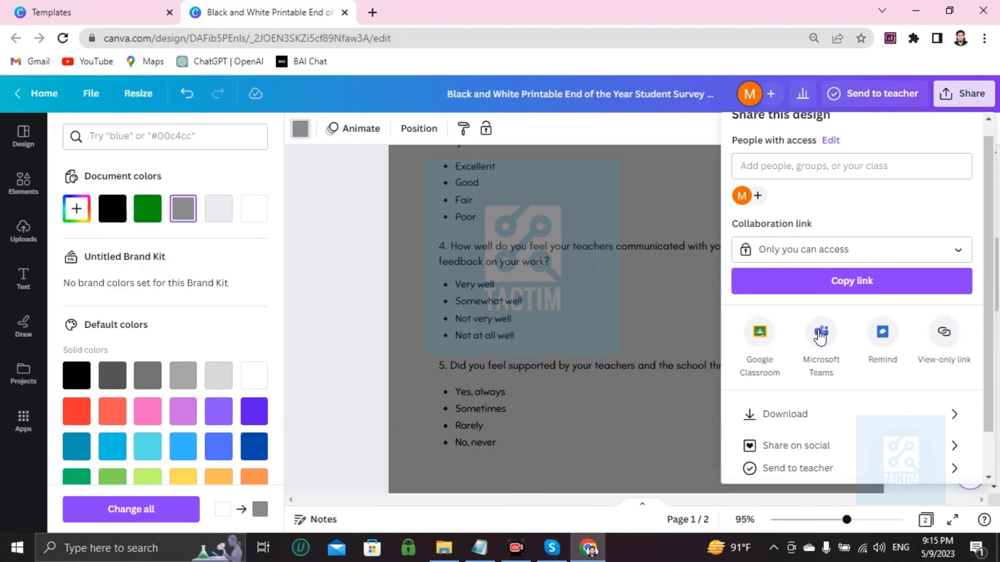
scroll(795, 361, "down", 2)
left_click(770, 371)
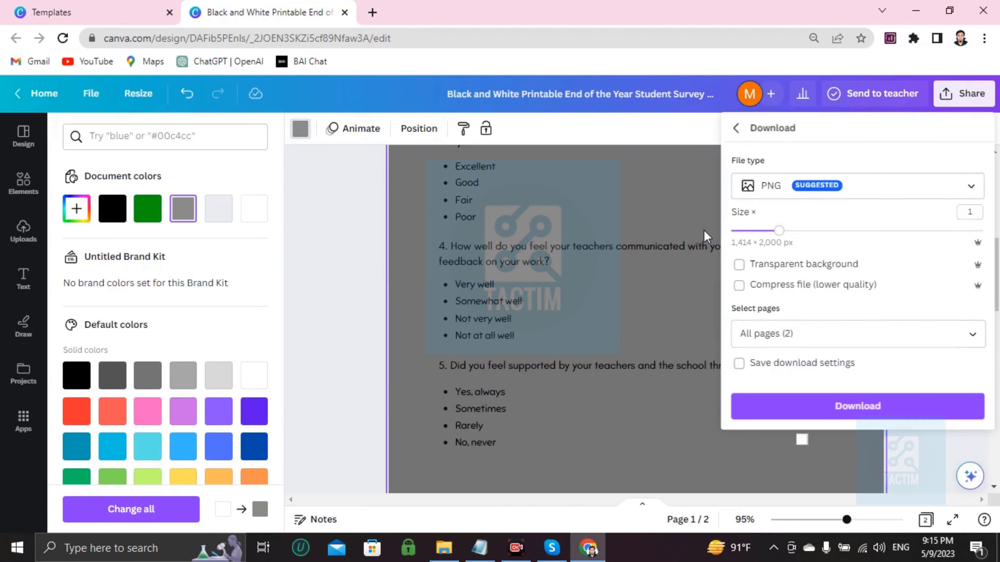
left_click(801, 187)
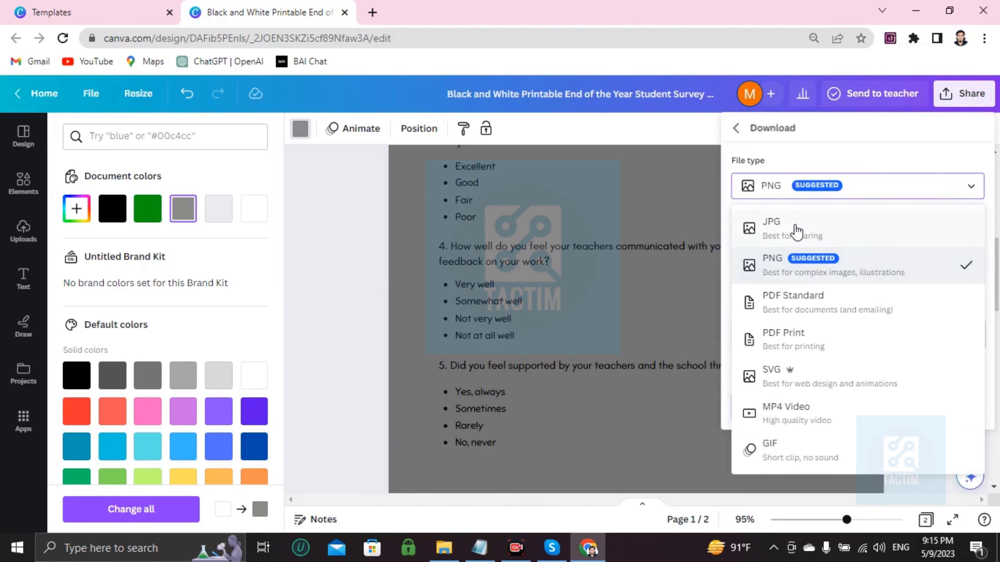
left_click(799, 263)
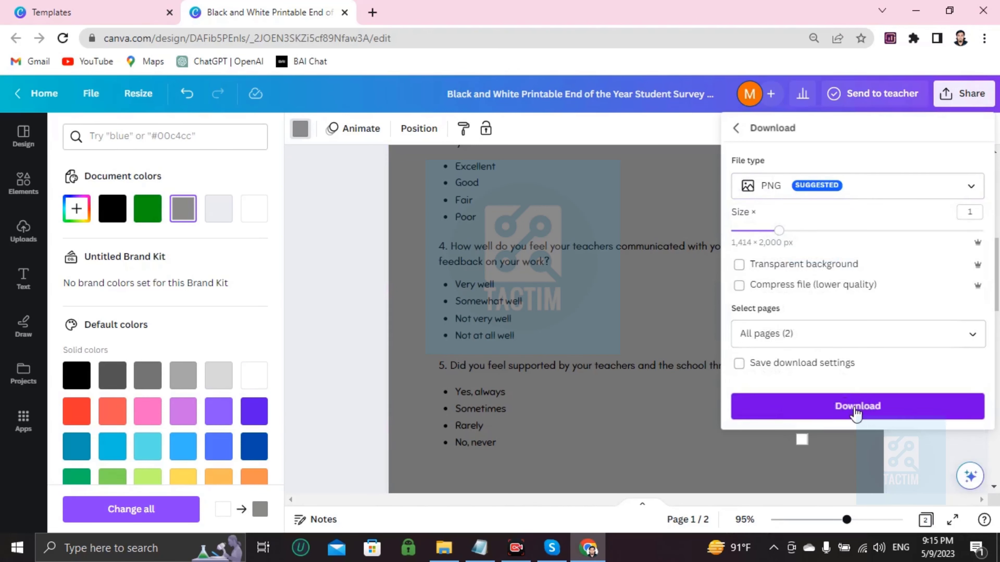
left_click(813, 412)
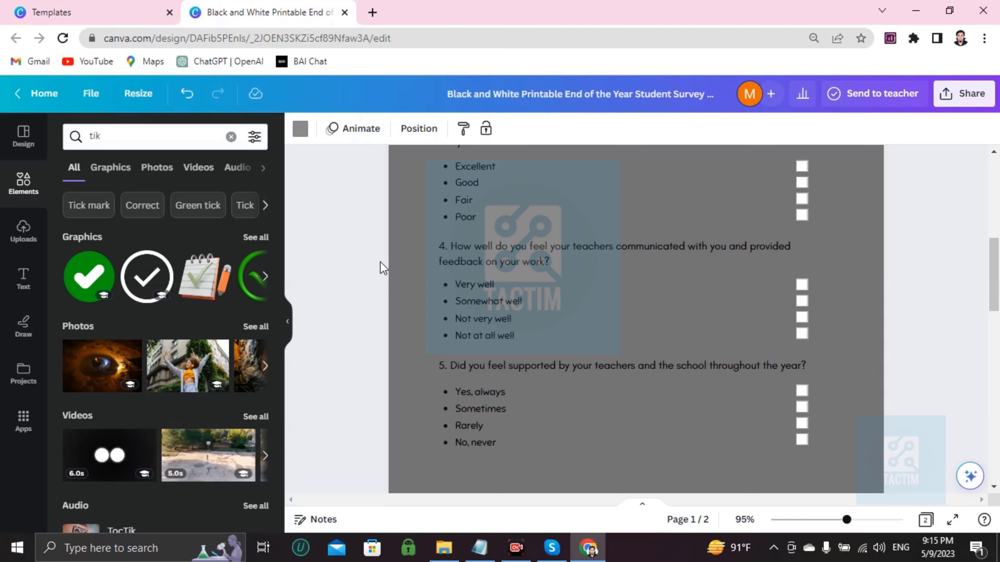
Set the collaboration link so anyone with the link can access the design.
left_click(963, 106)
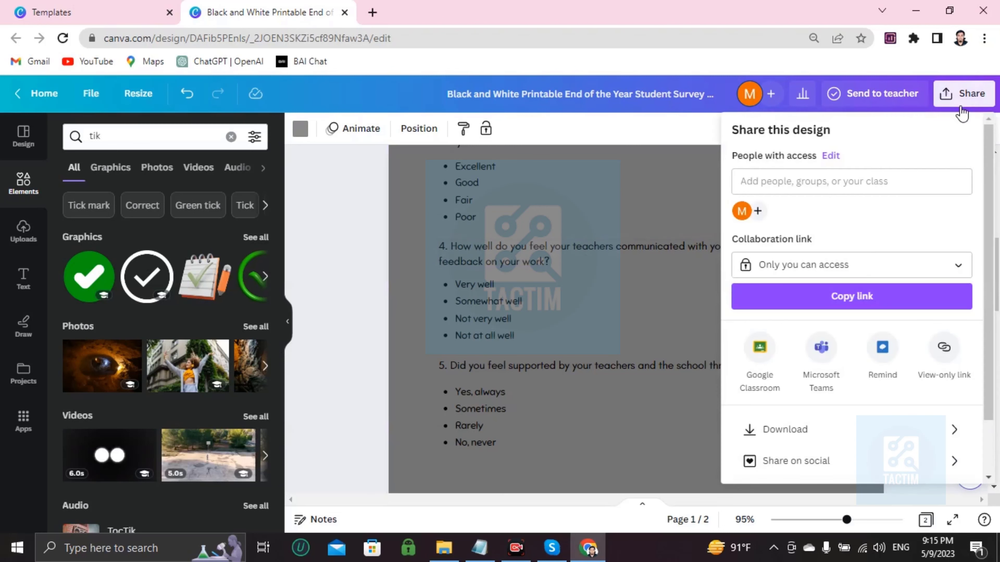
left_click(783, 267)
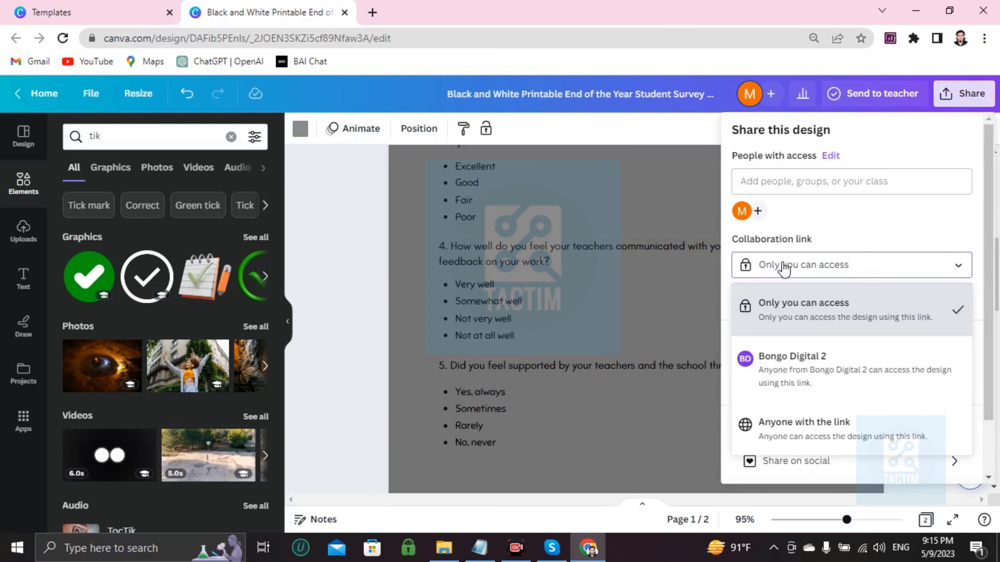
left_click(779, 430)
Add a recipient's e-mail address to share the design with, then close the sharing panel.
left_click(798, 187)
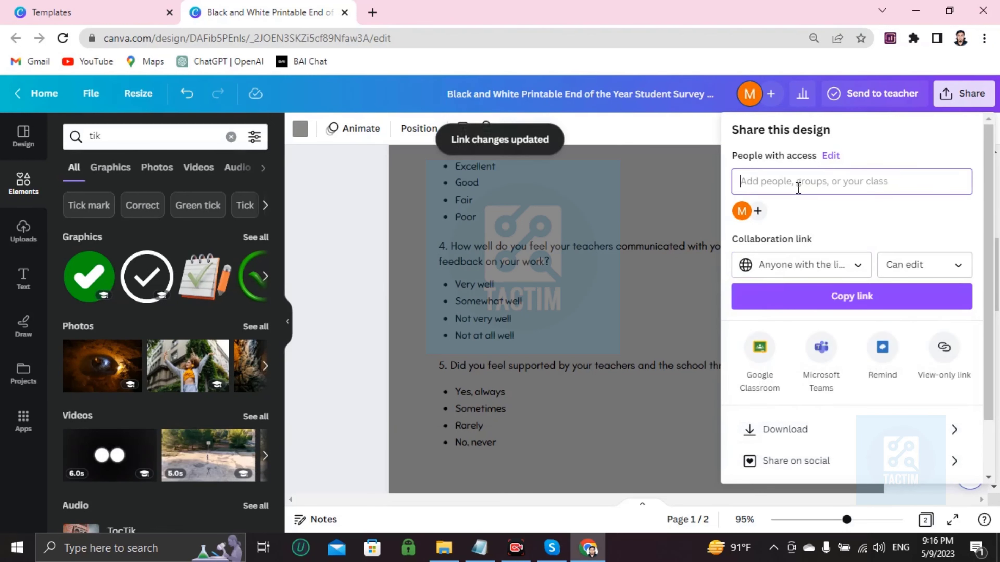
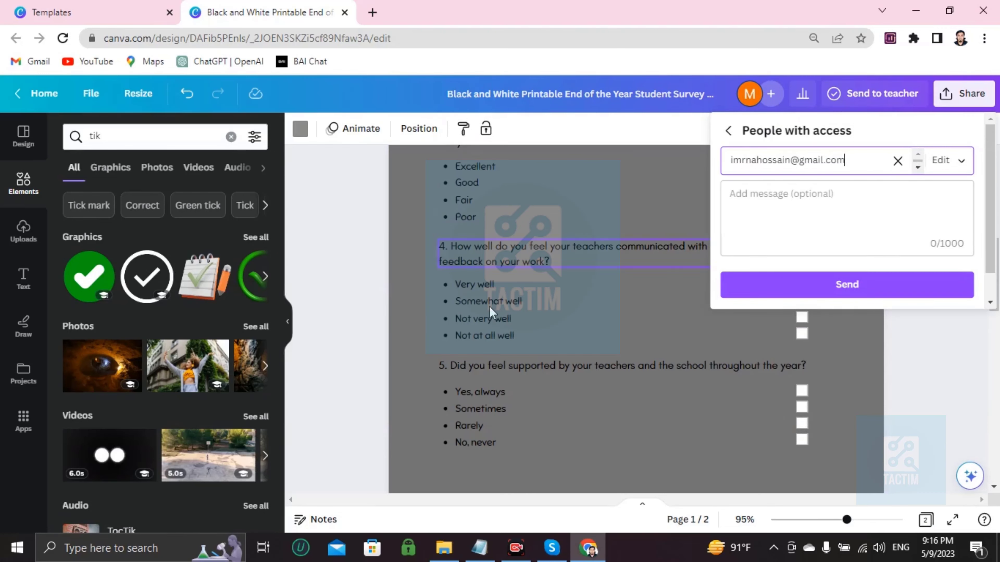
scroll(489, 306, "up", 10)
scroll(483, 277, "down", 15)
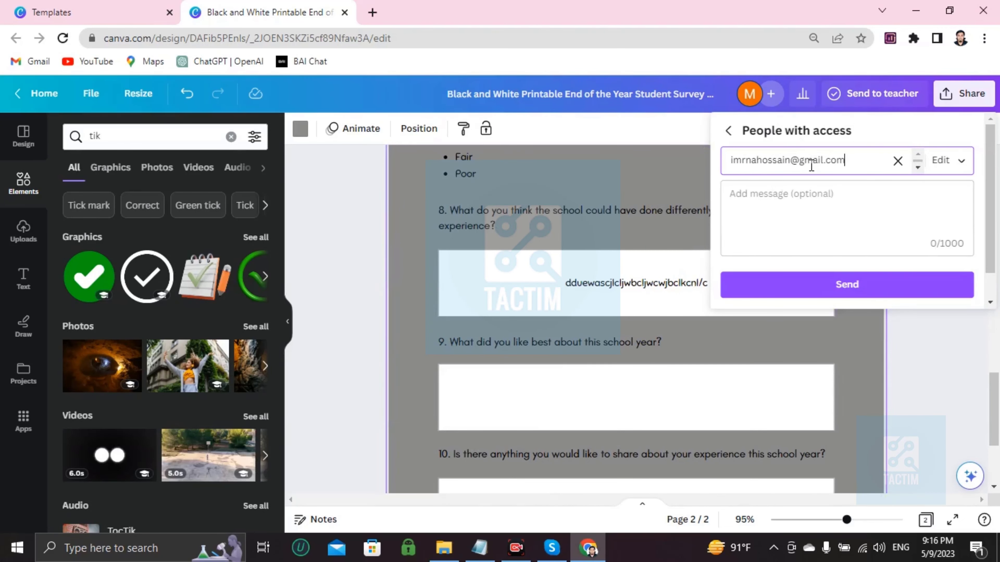
scroll(605, 291, "up", 15)
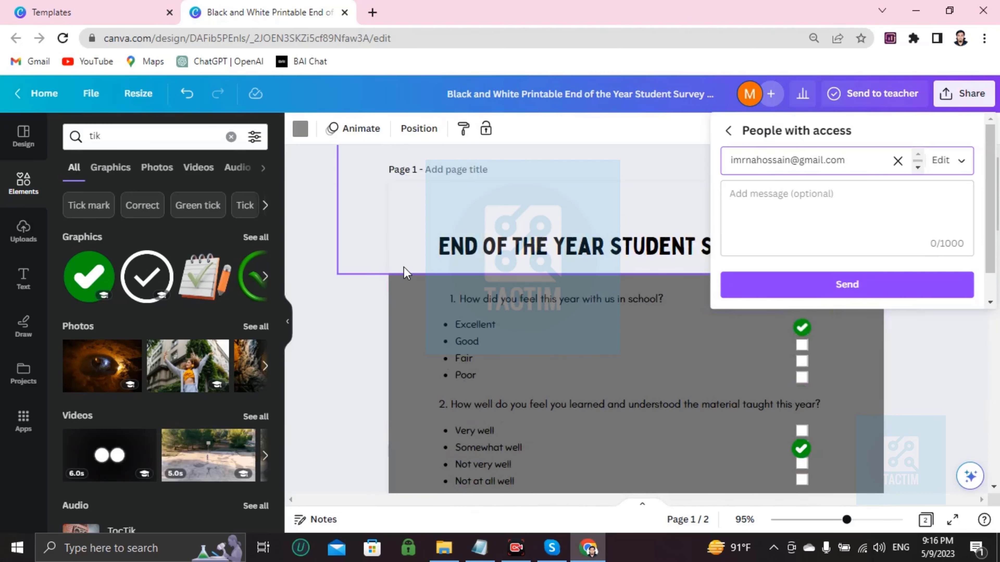
left_click(371, 261)
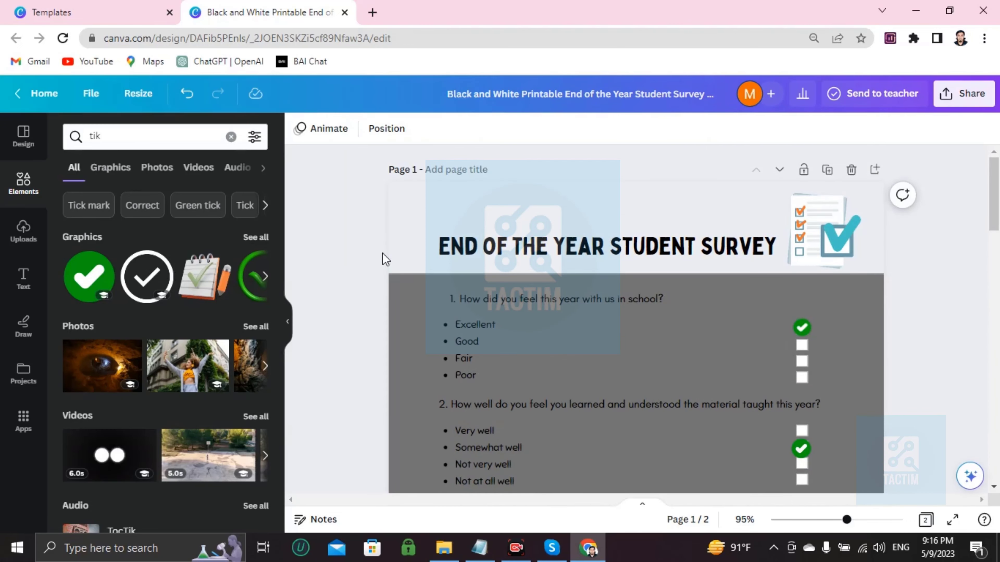